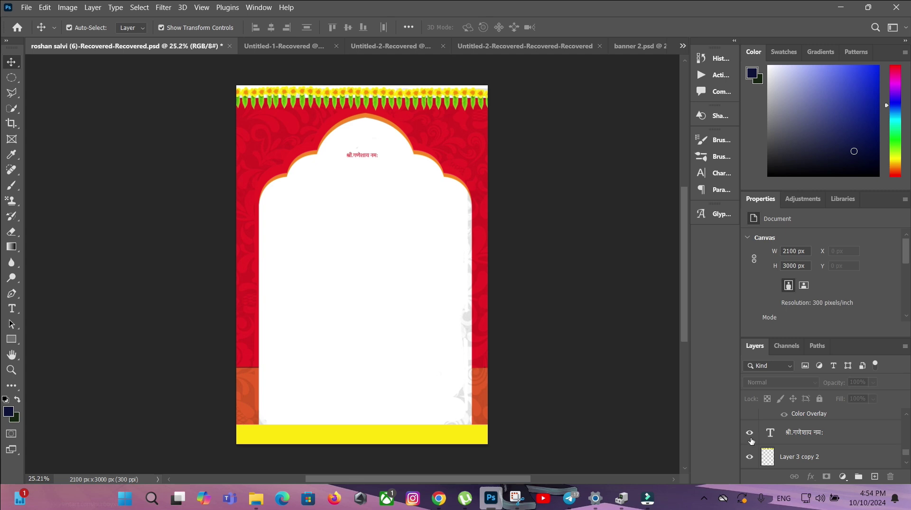
# Step: Show the red ornament on Layer 3 copy, the shadow on Layer 5 and the Ganesha image on Layer 4
pyautogui.scroll(2, 751, 441)
pyautogui.click(750, 436)
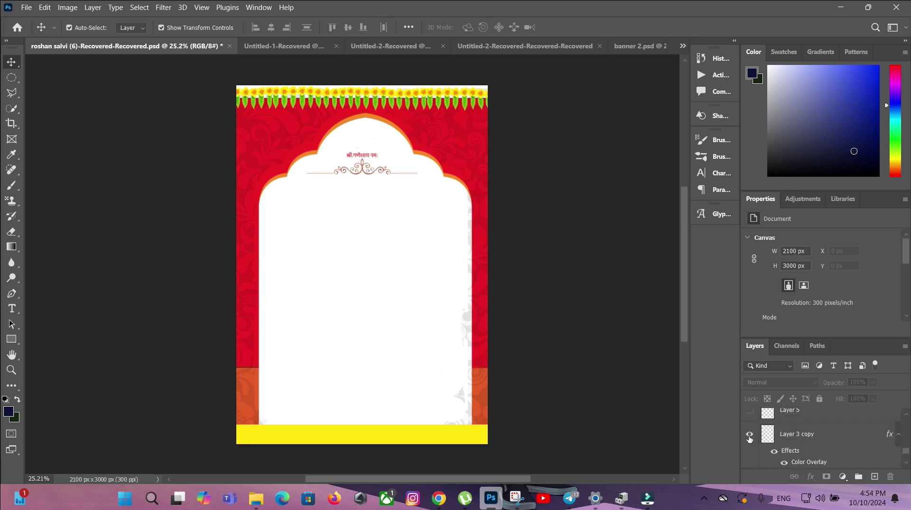
pyautogui.scroll(1, 750, 441)
pyautogui.click(749, 435)
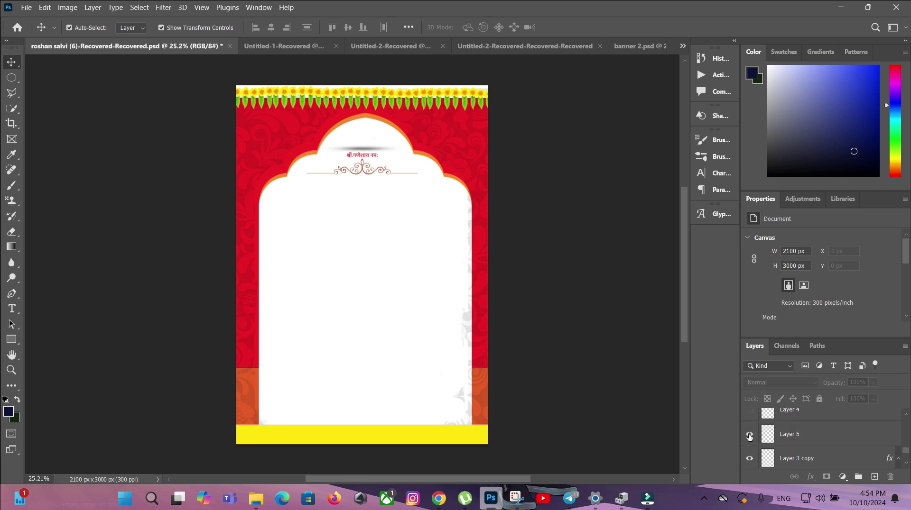
pyautogui.scroll(1, 749, 429)
pyautogui.click(749, 434)
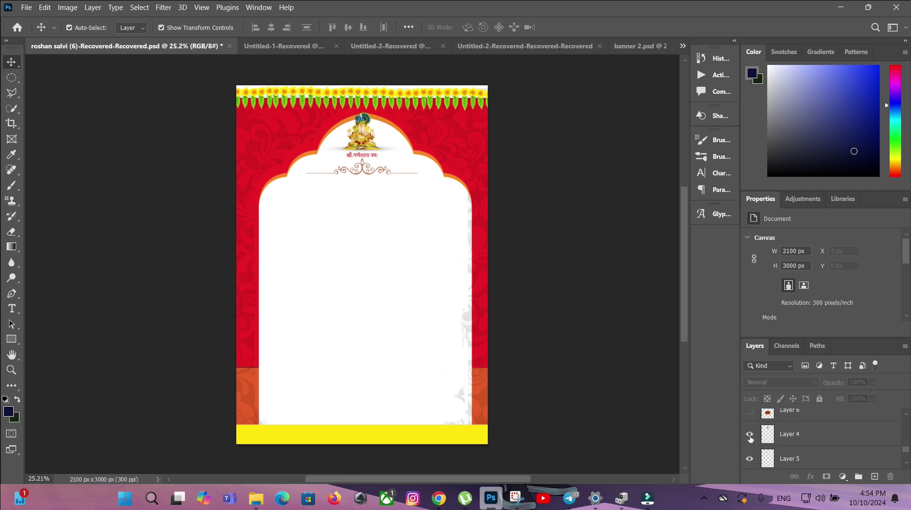
# Step: Move the Ganesha image to the middle of the card and enlarge it to about 1256 × 1232 px
pyautogui.click(363, 135)
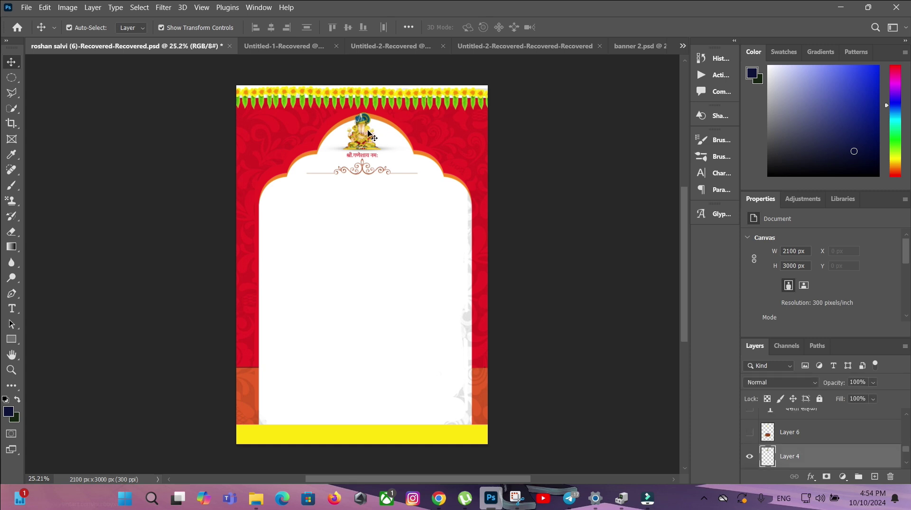
pyautogui.moveTo(362, 134); pyautogui.dragTo(479, 156)
pyautogui.moveTo(419, 232); pyautogui.dragTo(392, 284)
pyautogui.press('Return')
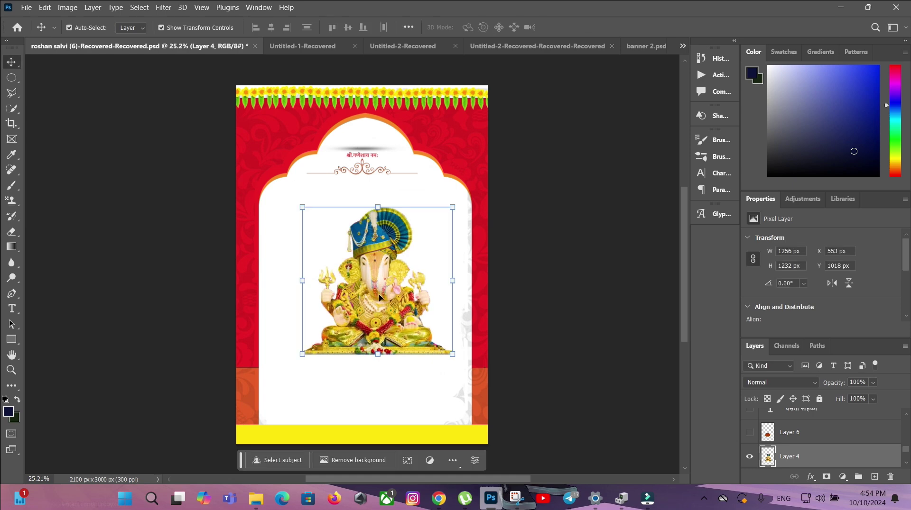
pyautogui.scroll(5, 384, 316)
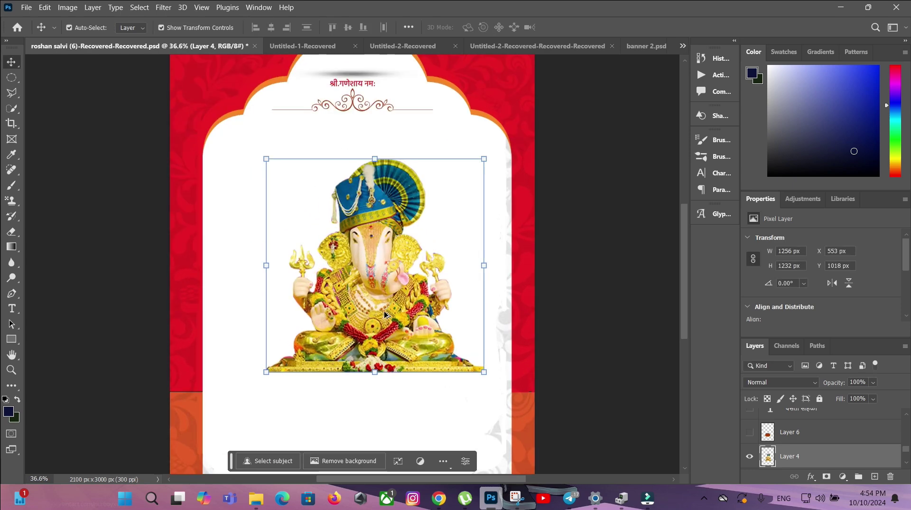
pyautogui.scroll(-2, 385, 315)
pyautogui.scroll(-2, 384, 315)
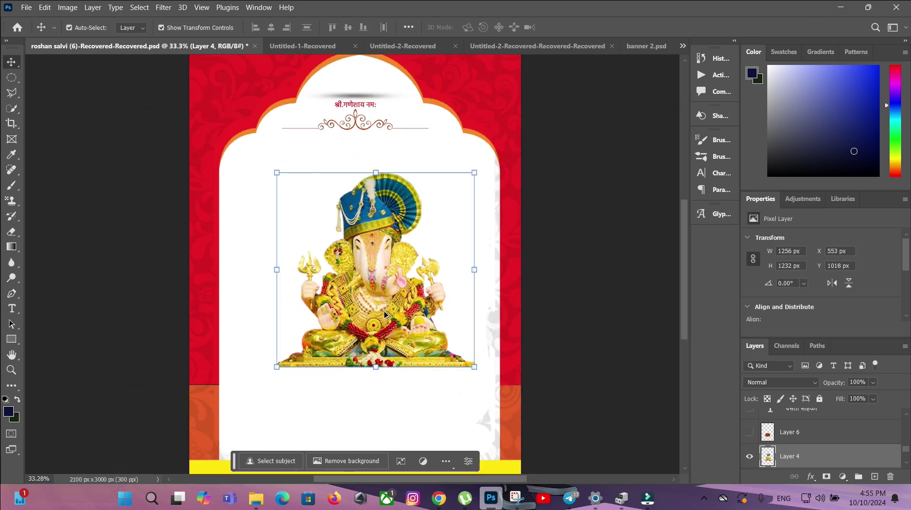
# Step: Undo the enlargement and move of the Ganesha image
pyautogui.hotkey('ctrl', 'z')
pyautogui.hotkey('ctrl', 'z')
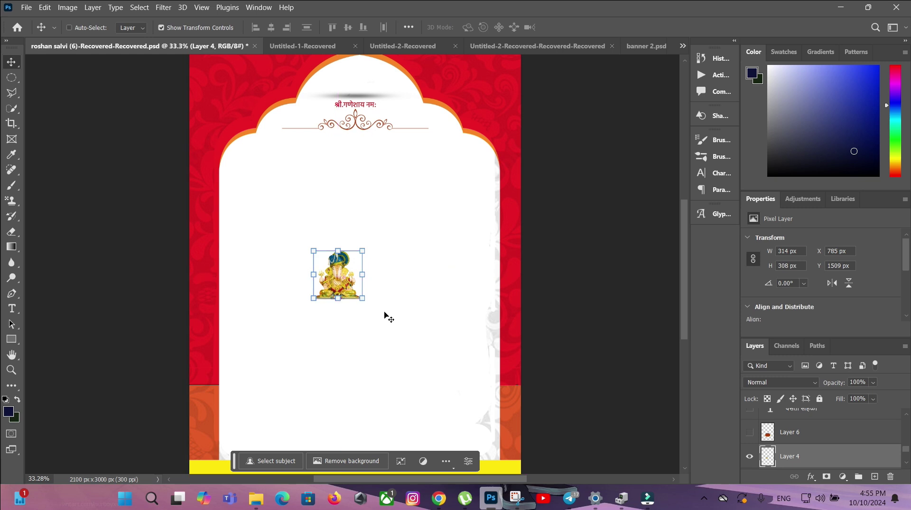
pyautogui.click(570, 148)
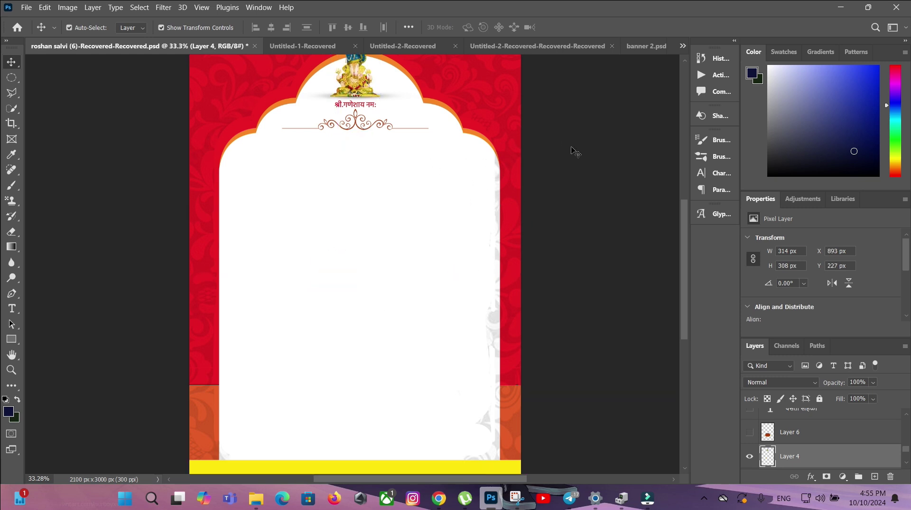
# Step: Show the brown badge on Layer 6 together with its पसंती सोहळा title and the date and time text
pyautogui.click(749, 432)
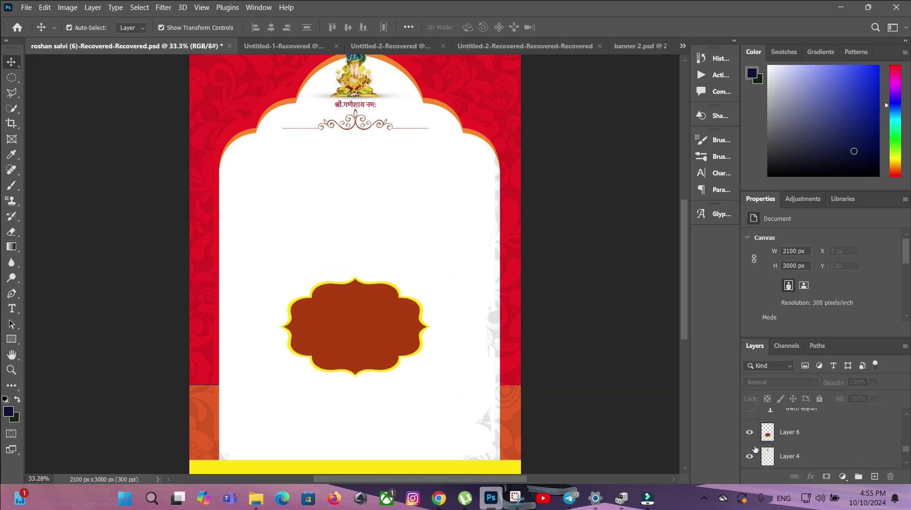
pyautogui.scroll(1, 755, 450)
pyautogui.click(749, 432)
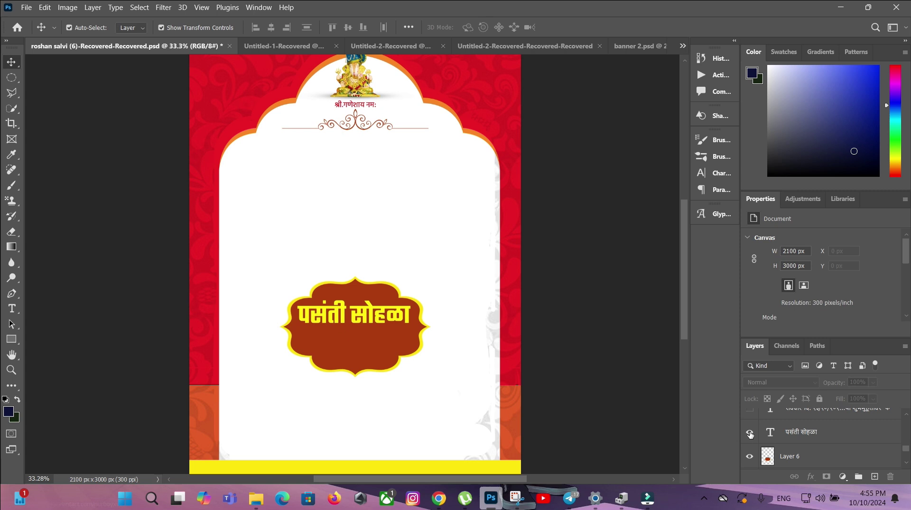
pyautogui.scroll(1, 750, 435)
pyautogui.click(749, 432)
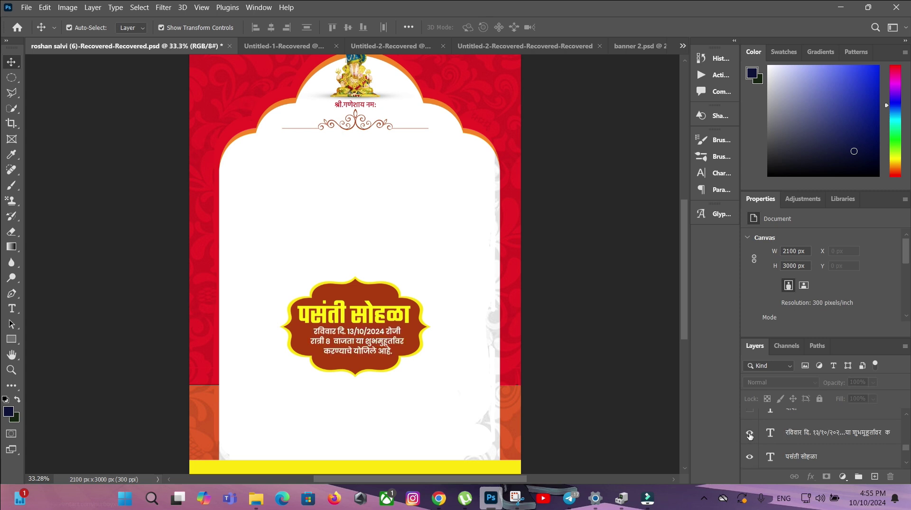
# Step: Show the यांचा text and the small ornament on Layer 11 copy inside the badge
pyautogui.scroll(1, 749, 443)
pyautogui.click(749, 433)
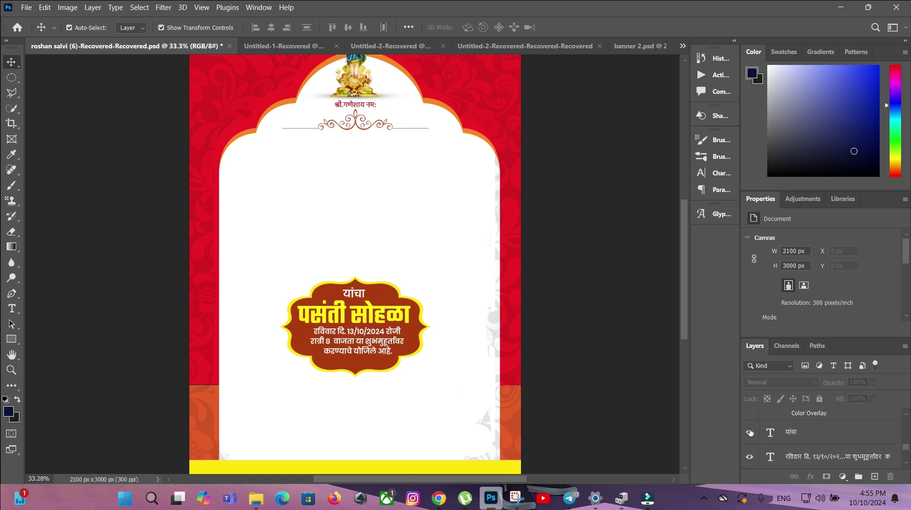
pyautogui.scroll(1, 750, 439)
pyautogui.click(750, 411)
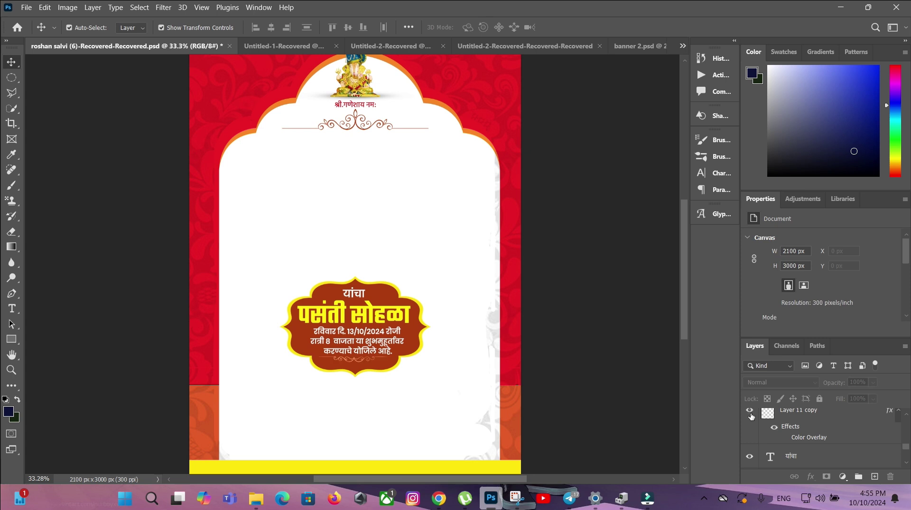
# Step: Show the Layer 14 shadow and the elephant on Layer 13 at the card's lower edge
pyautogui.scroll(1, 749, 443)
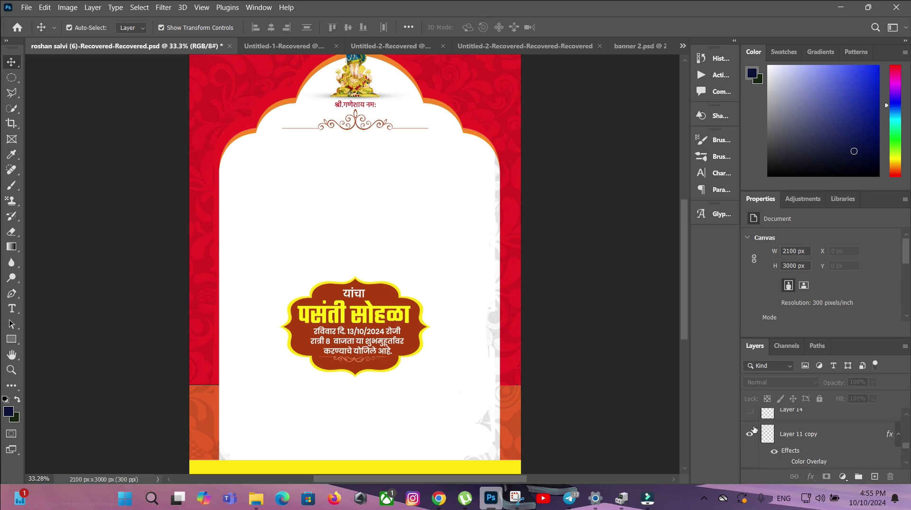
pyautogui.scroll(1, 750, 435)
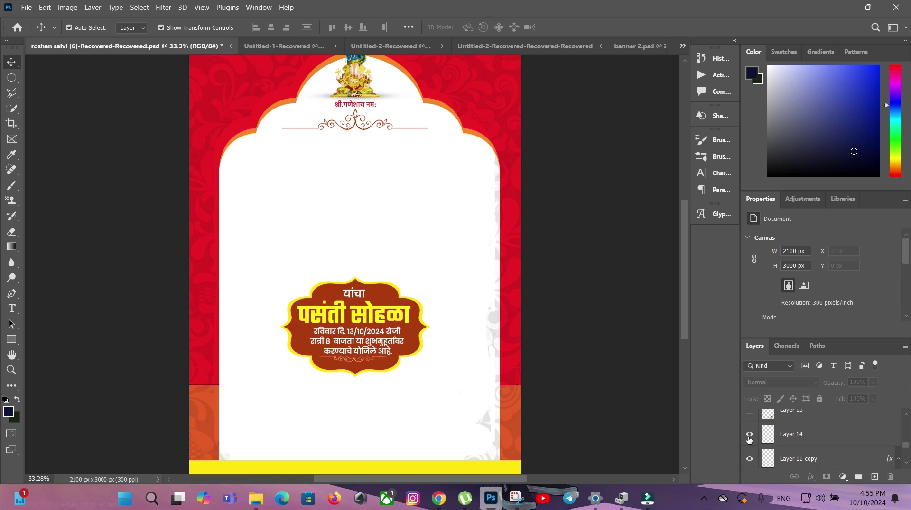
pyautogui.click(749, 436)
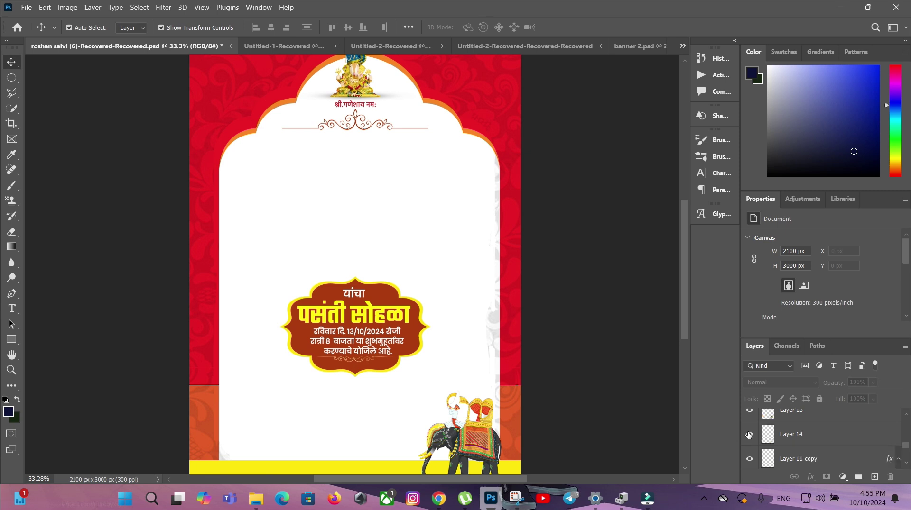
pyautogui.scroll(-1, 441, 332)
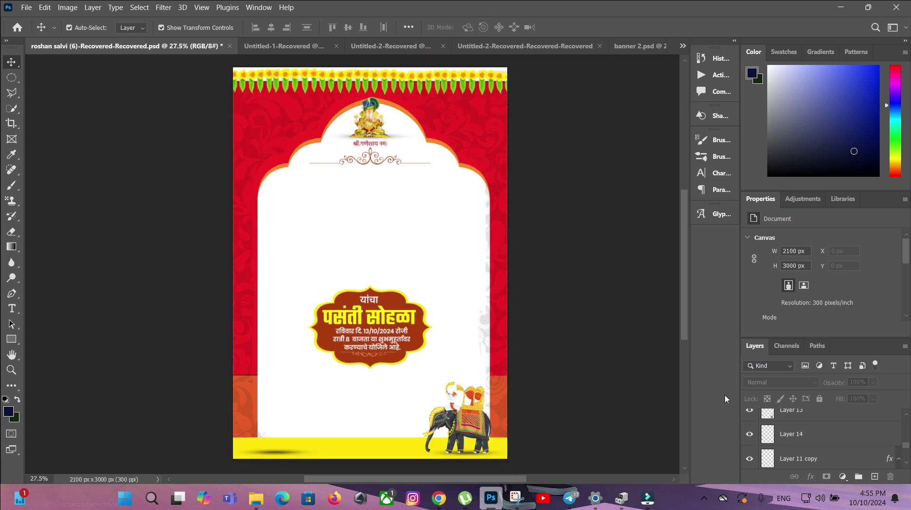
# Step: Show the second elephant and the dot patterns on Layer 18, Layer 18 copy 2 and Layer 18 copy
pyautogui.scroll(3, 754, 438)
pyautogui.click(749, 459)
pyautogui.scroll(1, 764, 441)
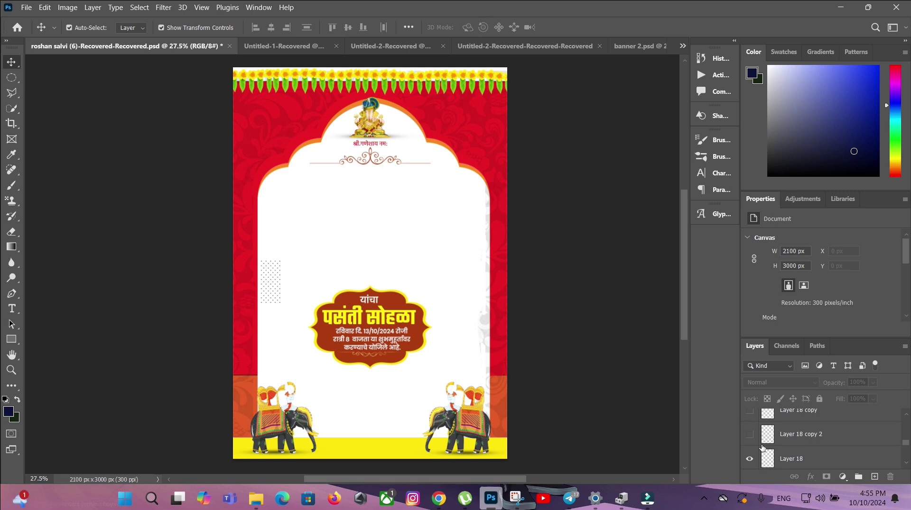
pyautogui.click(749, 436)
pyautogui.scroll(1, 753, 437)
pyautogui.click(749, 435)
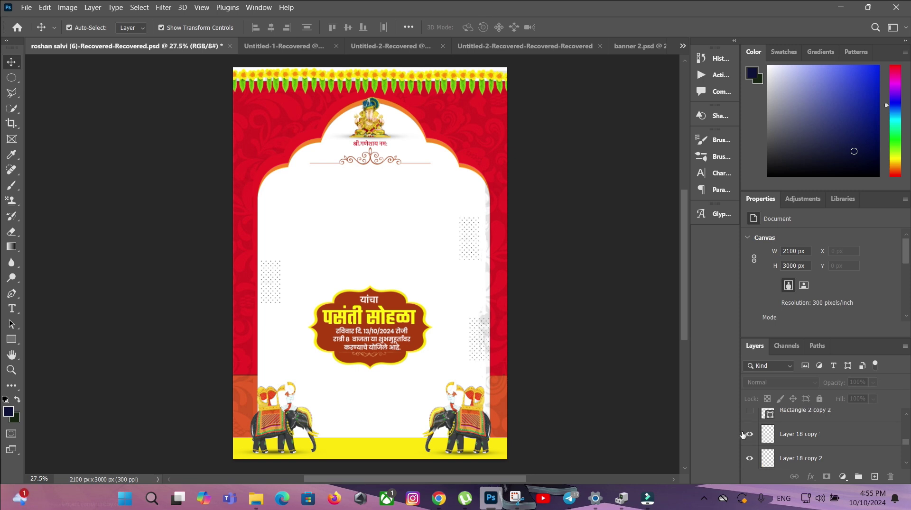
# Step: Show the green and yellow highlight bars, Rectangle 2 copy 2 and Rectangle 2 copy 3, below the heading ornament
pyautogui.scroll(1, 743, 436)
pyautogui.click(749, 436)
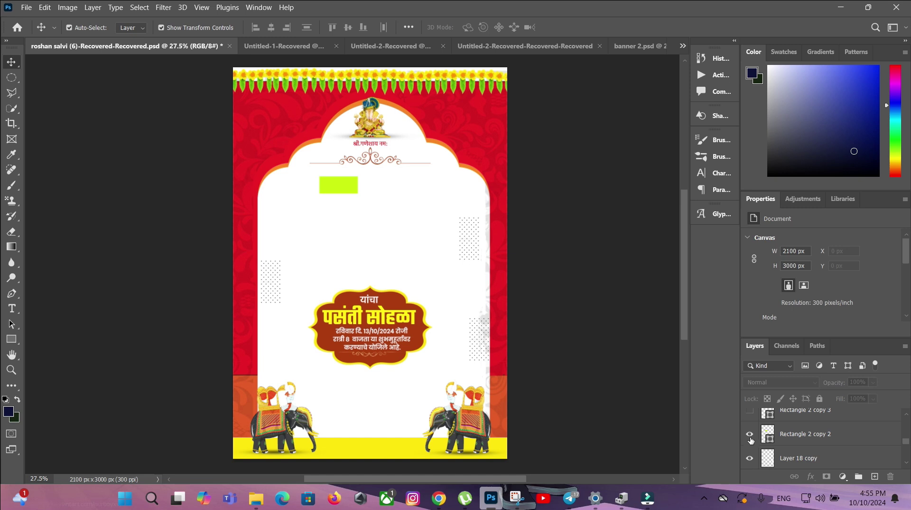
pyautogui.scroll(1, 750, 440)
pyautogui.click(749, 435)
# Step: Preview the plain-font bride's name, hide it, and show the decorative version over the upper highlight bar
pyautogui.scroll(1, 750, 437)
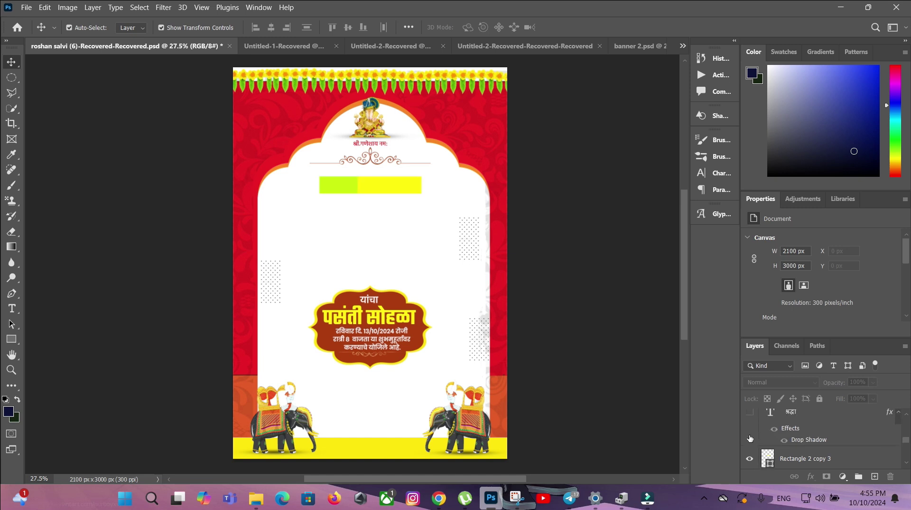
pyautogui.click(749, 412)
pyautogui.scroll(1, 752, 435)
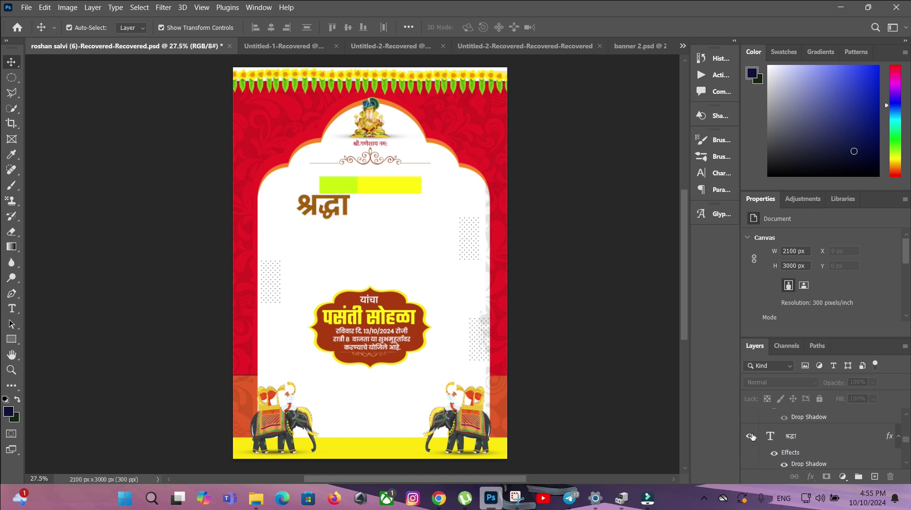
pyautogui.click(750, 437)
pyautogui.scroll(1, 750, 445)
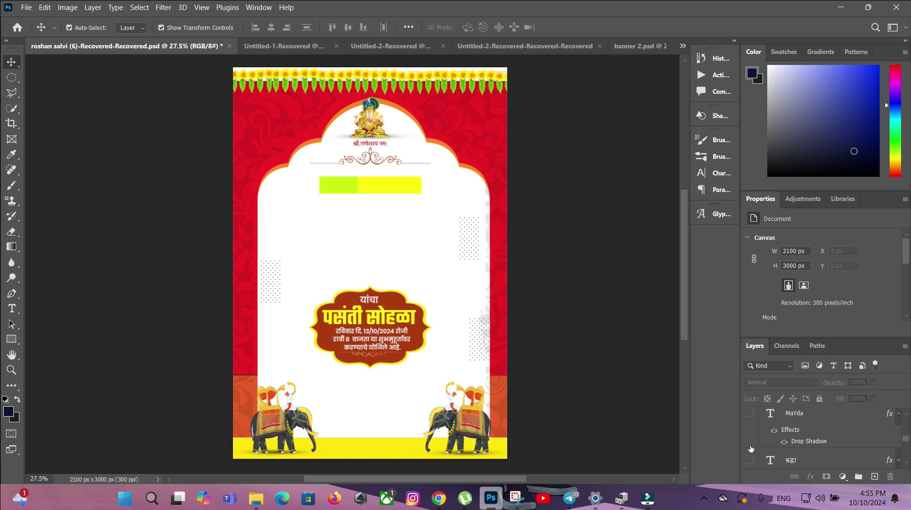
pyautogui.click(749, 415)
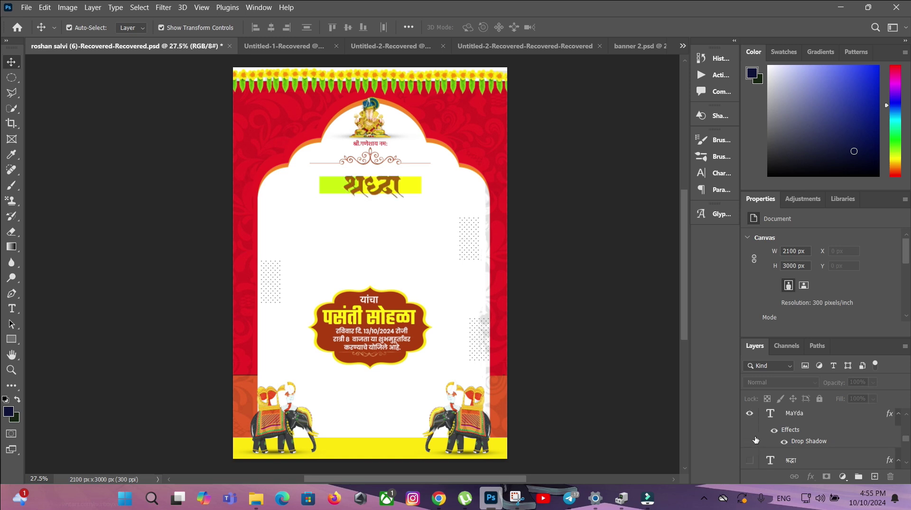
# Step: Show Layer 28 and the text block with the bride's family details below her name
pyautogui.scroll(2, 754, 440)
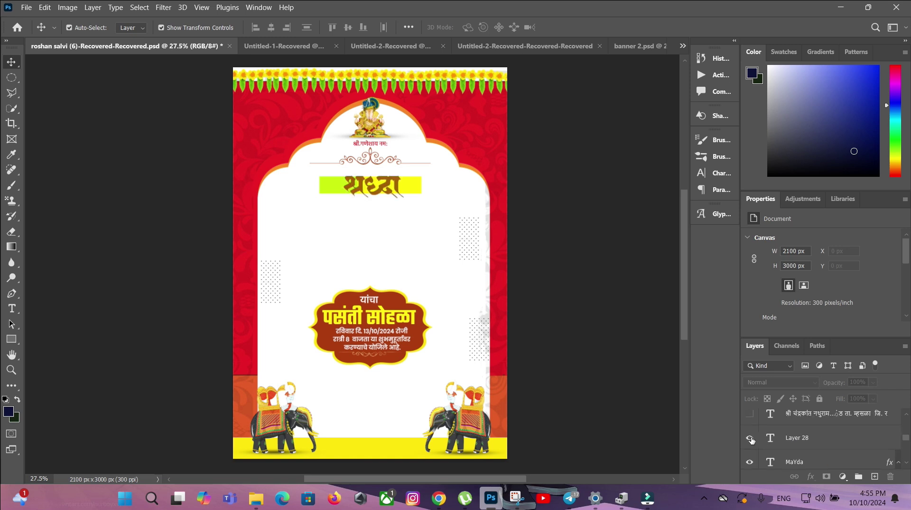
pyautogui.scroll(1, 751, 440)
pyautogui.click(750, 438)
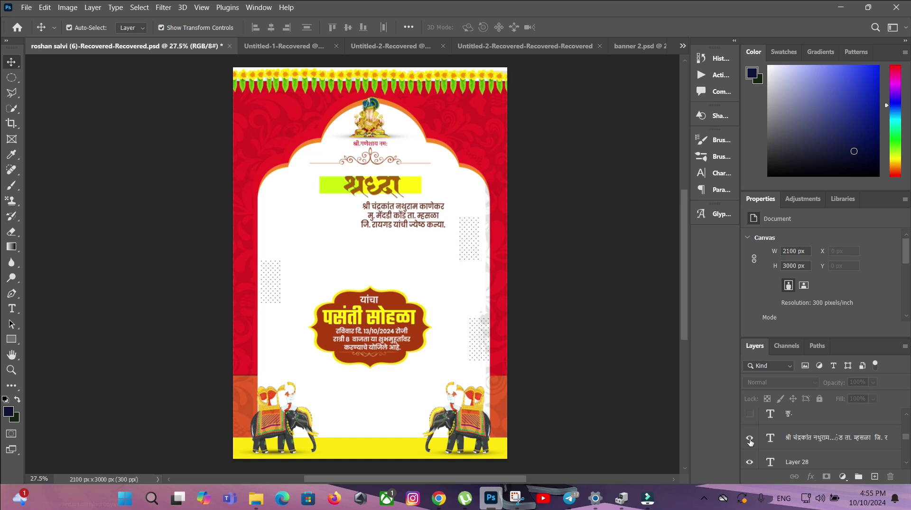
# Step: Show both कु. prefix text layers beside the bride's and groom's name areas
pyautogui.scroll(1, 750, 442)
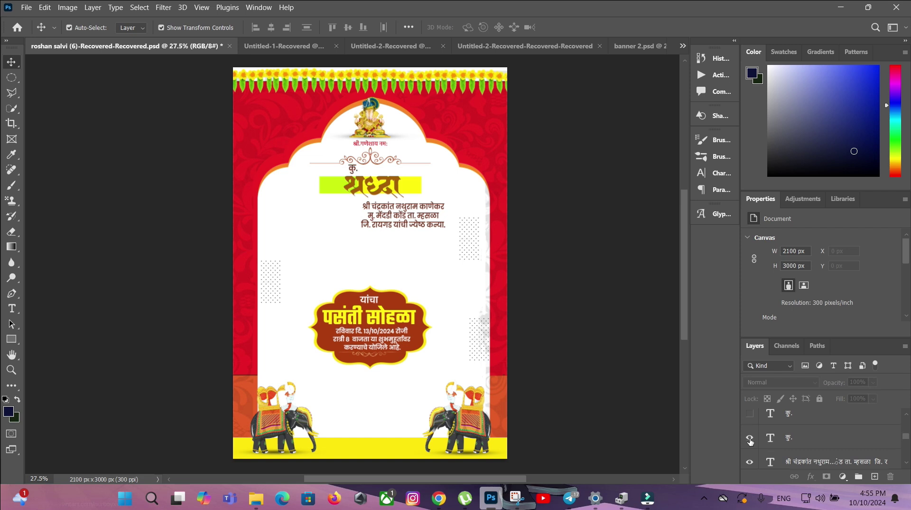
pyautogui.scroll(1, 750, 440)
pyautogui.click(749, 438)
# Step: Show the second pair of highlight bars, Rectangle 2 and Rectangle 2 copy, in the groom's name area
pyautogui.scroll(1, 752, 444)
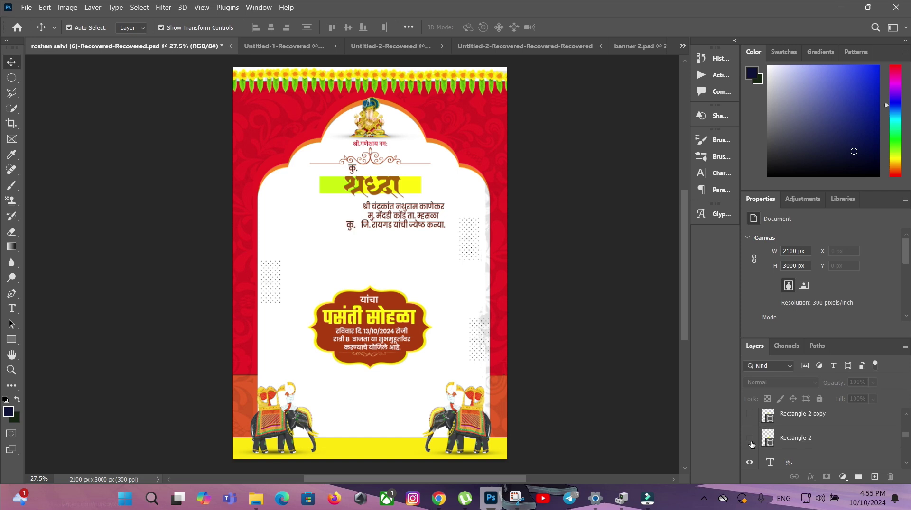
pyautogui.click(750, 440)
pyautogui.scroll(1, 749, 440)
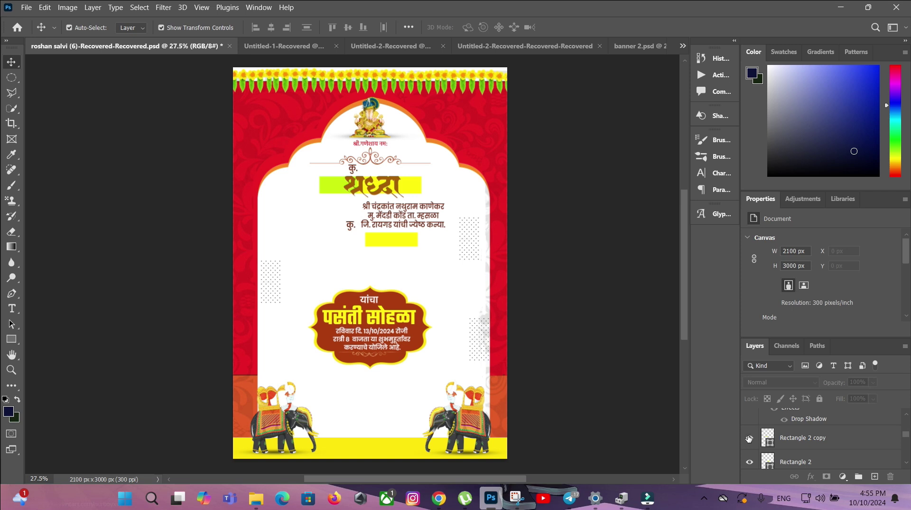
pyautogui.click(749, 439)
# Step: Preview the two text layers for the groom's name one after the other and hide each again
pyautogui.scroll(1, 750, 440)
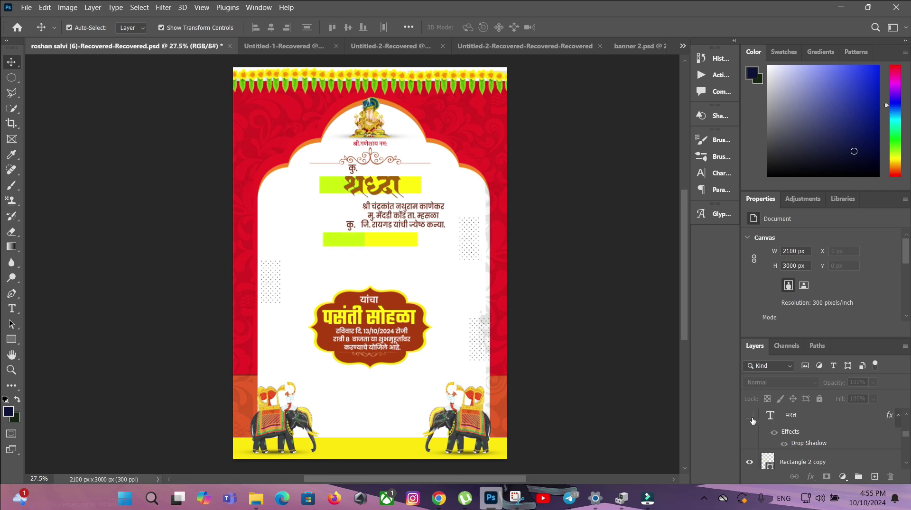
pyautogui.click(750, 416)
pyautogui.click(751, 417)
pyautogui.scroll(1, 752, 428)
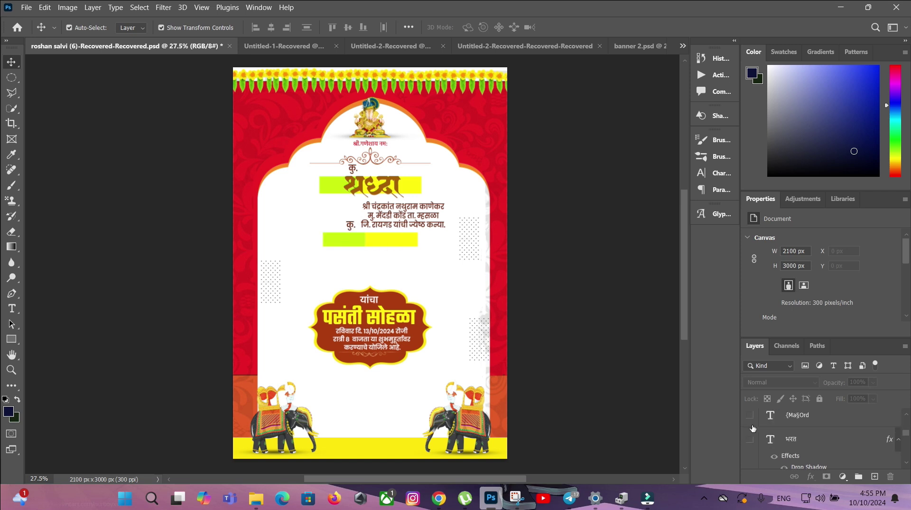
pyautogui.click(750, 416)
pyautogui.click(749, 417)
# Step: Show the groom's family details text and the ornament on Layer 19 copy 2 between the elephants
pyautogui.scroll(1, 752, 436)
pyautogui.click(750, 416)
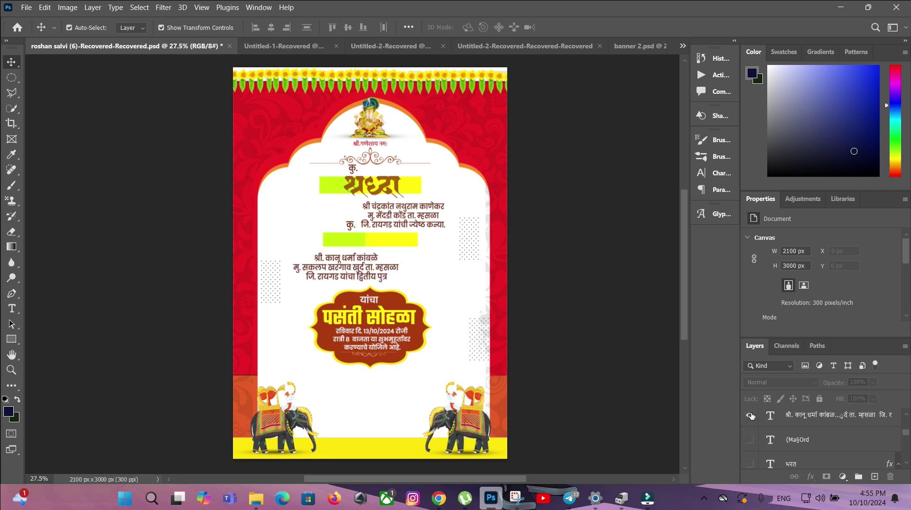
pyautogui.scroll(2, 755, 434)
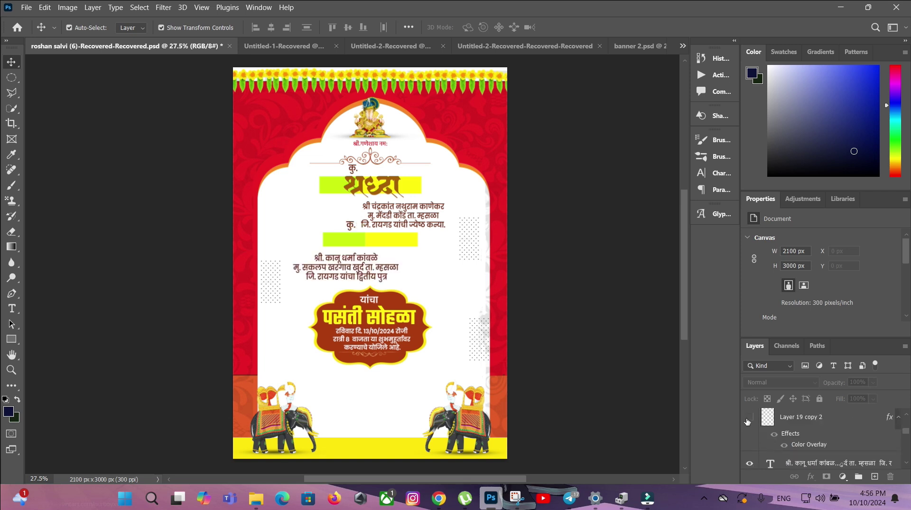
pyautogui.click(748, 419)
pyautogui.scroll(1, 751, 424)
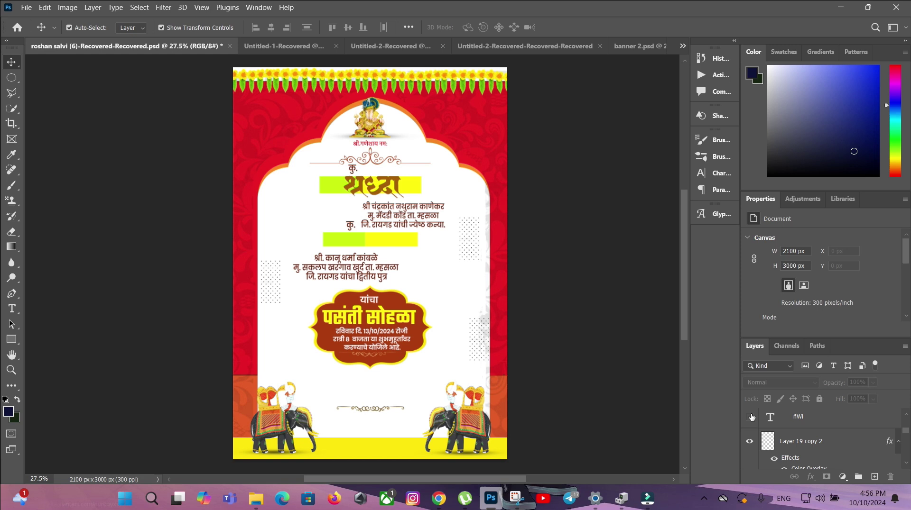
# Step: Show the स्थळ heading and the venue details text between the elephants, and preview and hide the overlapping small address layer
pyautogui.click(750, 417)
pyautogui.scroll(1, 750, 433)
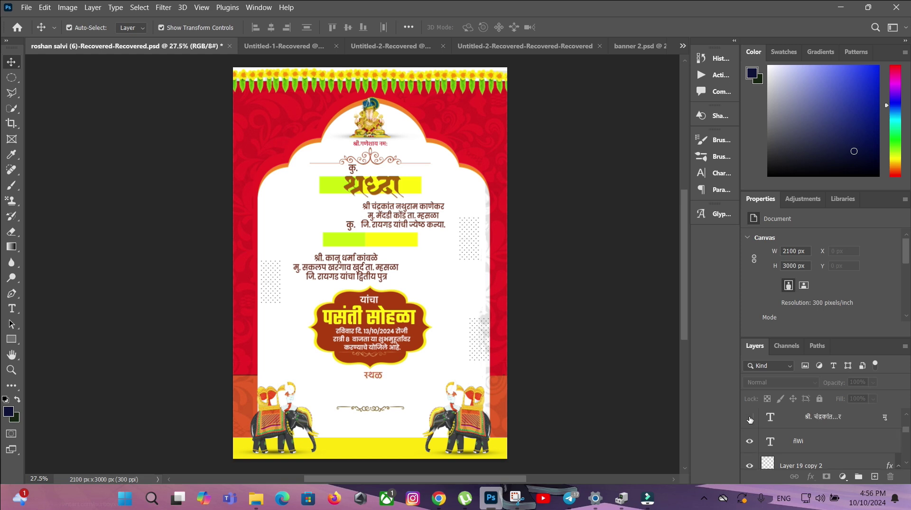
pyautogui.click(749, 419)
pyautogui.scroll(1, 750, 426)
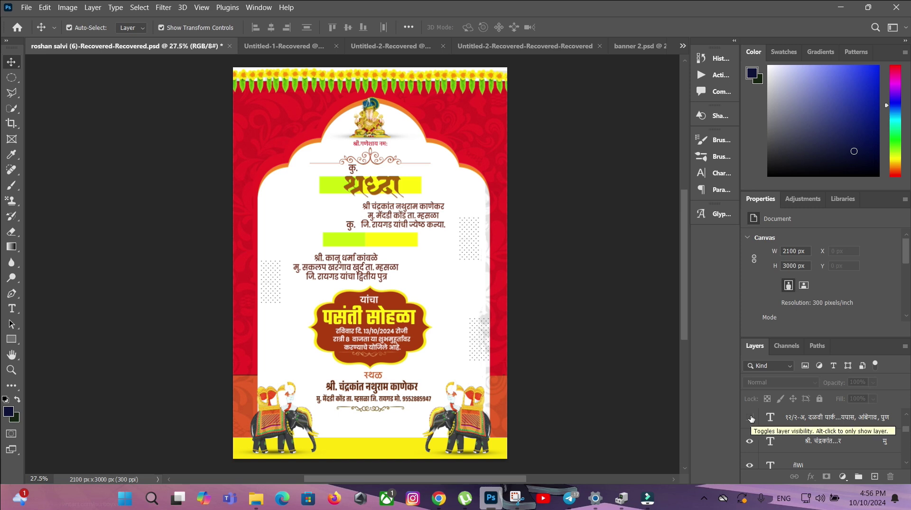
pyautogui.click(749, 417)
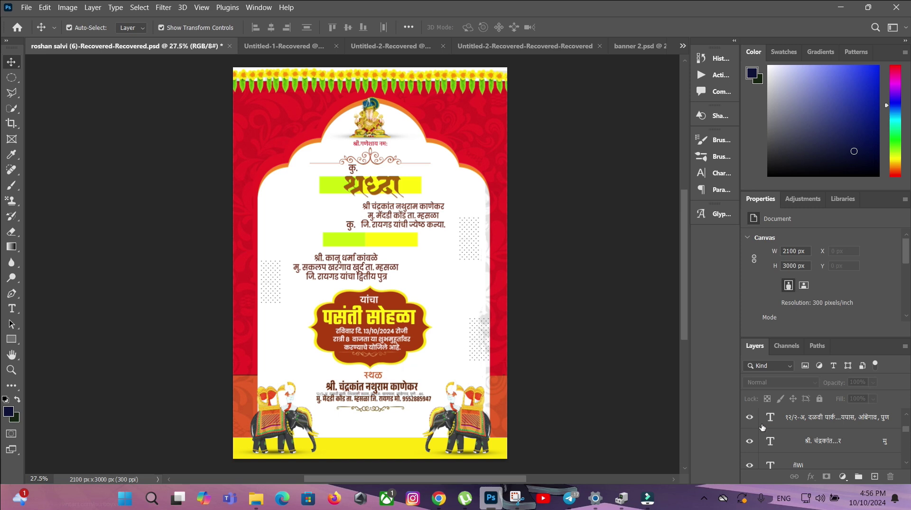
pyautogui.click(750, 417)
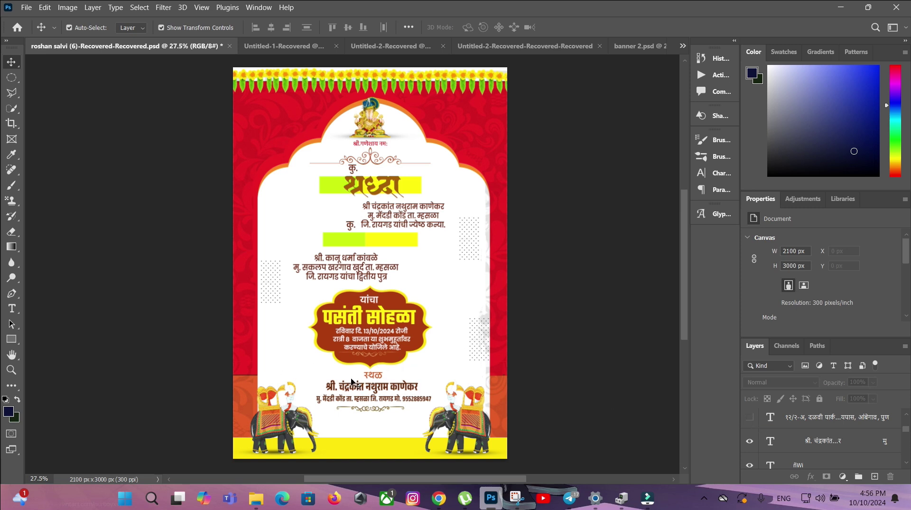
# Step: Examine the card up close, from the Ganesha image through the family details and पसंती सोहळा badge to the venue text
pyautogui.scroll(3, 344, 370)
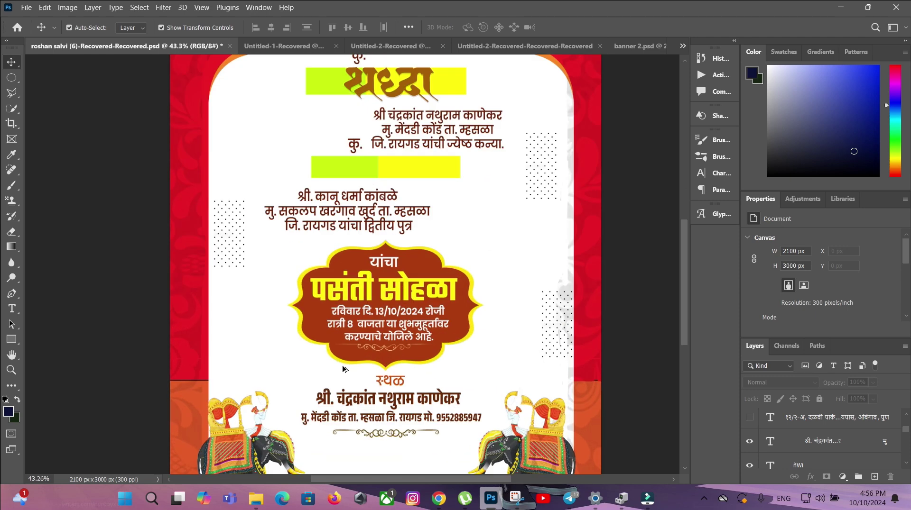
pyautogui.scroll(2, 344, 369)
pyautogui.scroll(5, 345, 369)
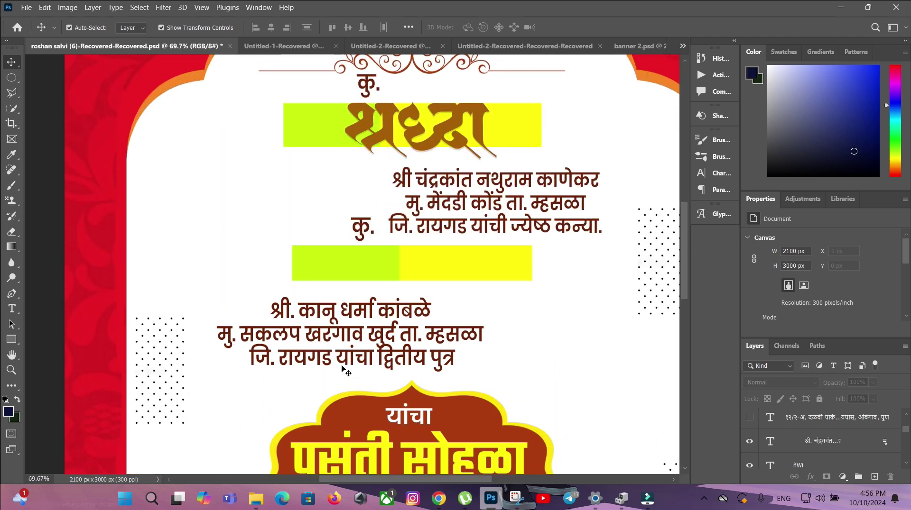
pyautogui.scroll(5, 344, 369)
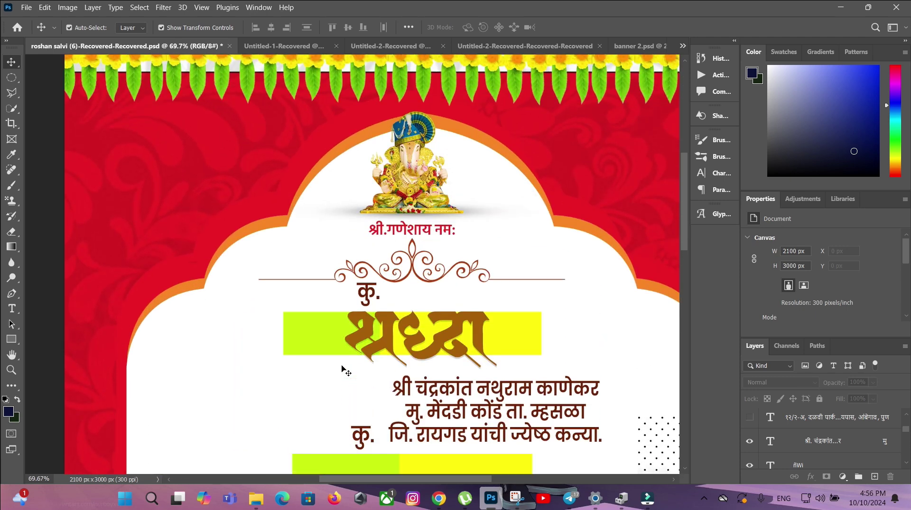
pyautogui.scroll(-6, 344, 369)
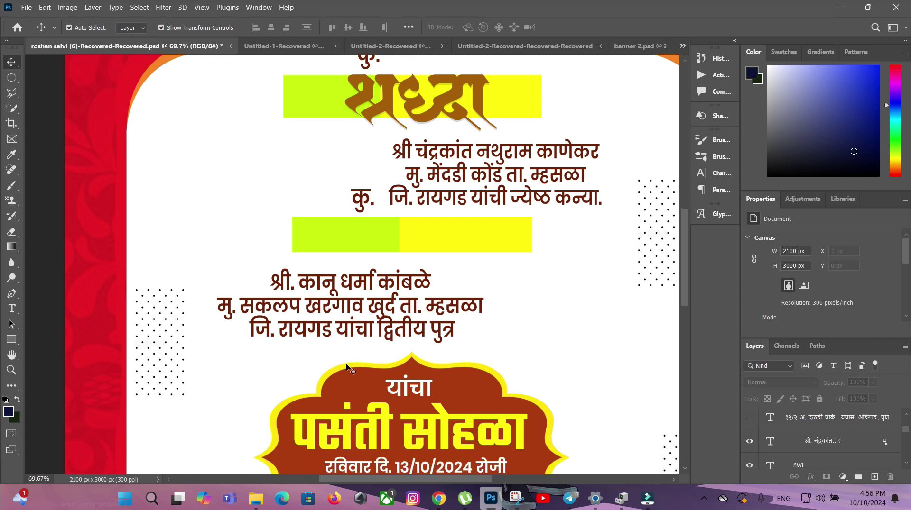
pyautogui.scroll(-5, 350, 369)
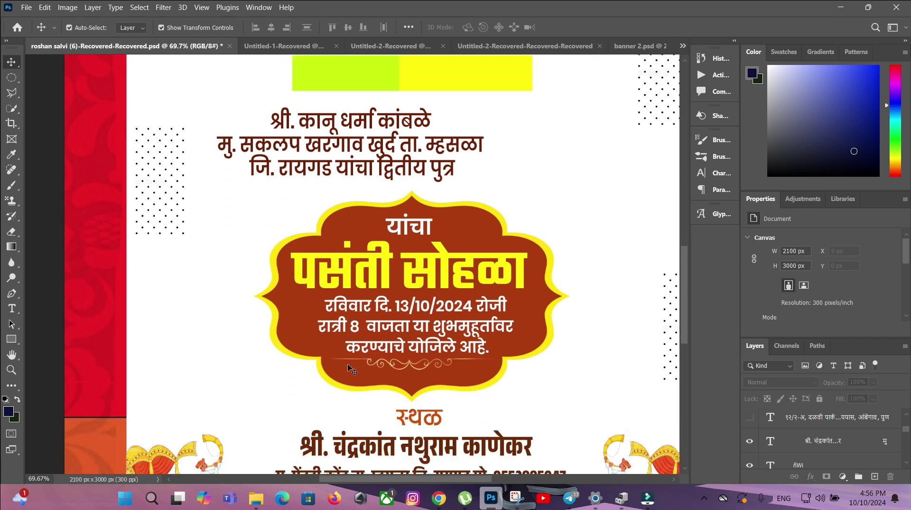
pyautogui.scroll(-4, 350, 370)
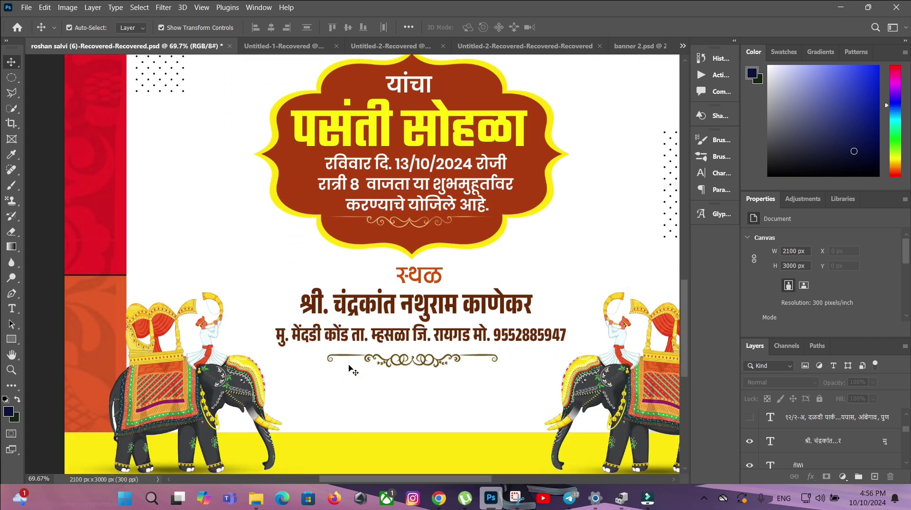
pyautogui.scroll(-4, 350, 369)
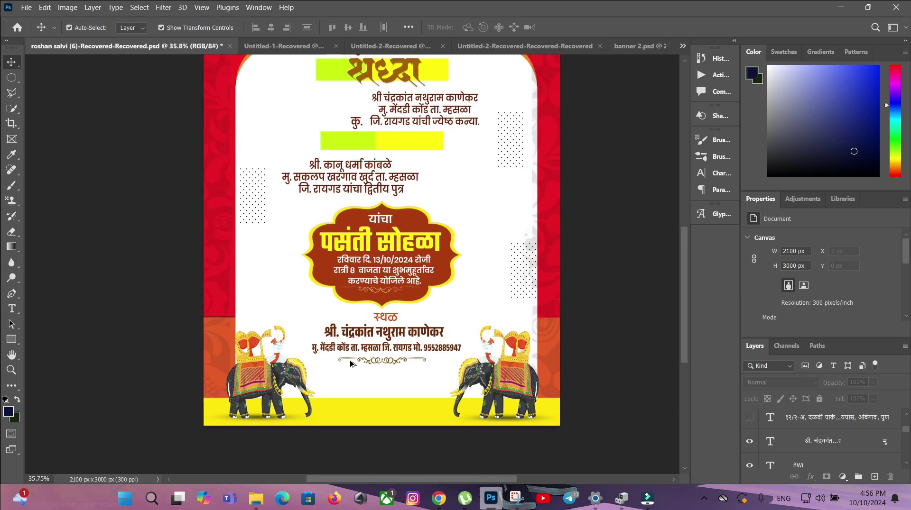
pyautogui.scroll(-3, 351, 363)
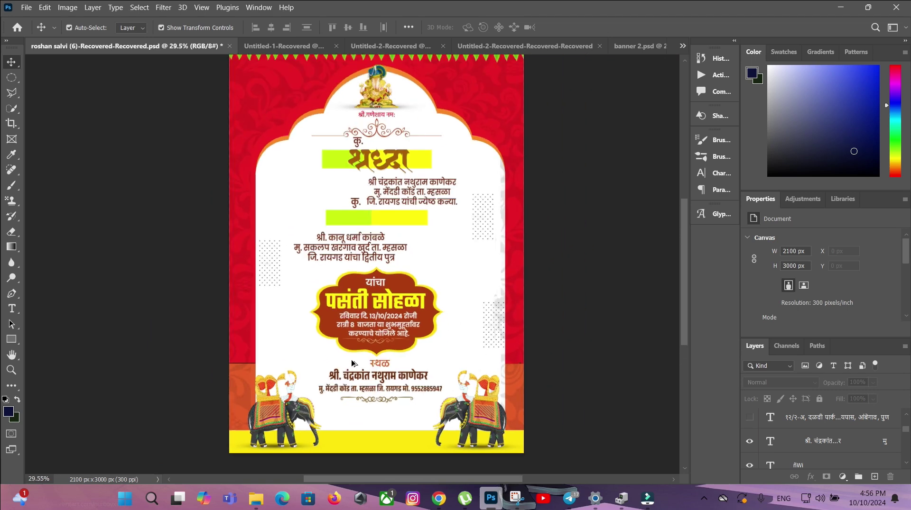
pyautogui.scroll(-1, 351, 364)
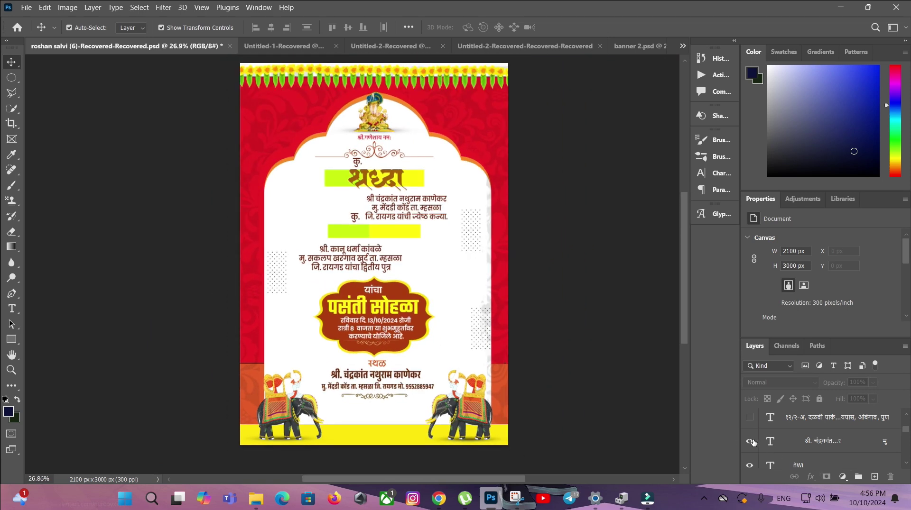
# Step: Show the orange bar on Rectangle 5, the inviter's name text on it and the निमंत्रक heading above it
pyautogui.scroll(1, 751, 441)
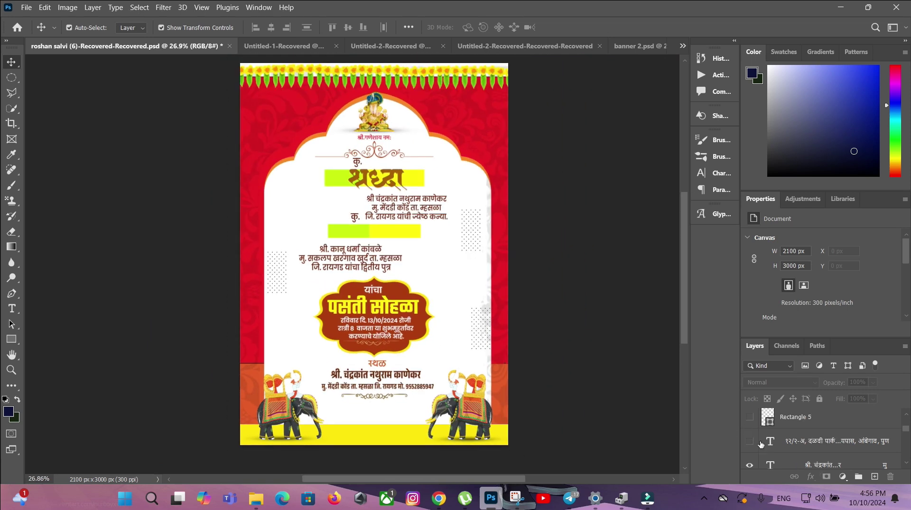
pyautogui.click(750, 418)
pyautogui.scroll(1, 749, 421)
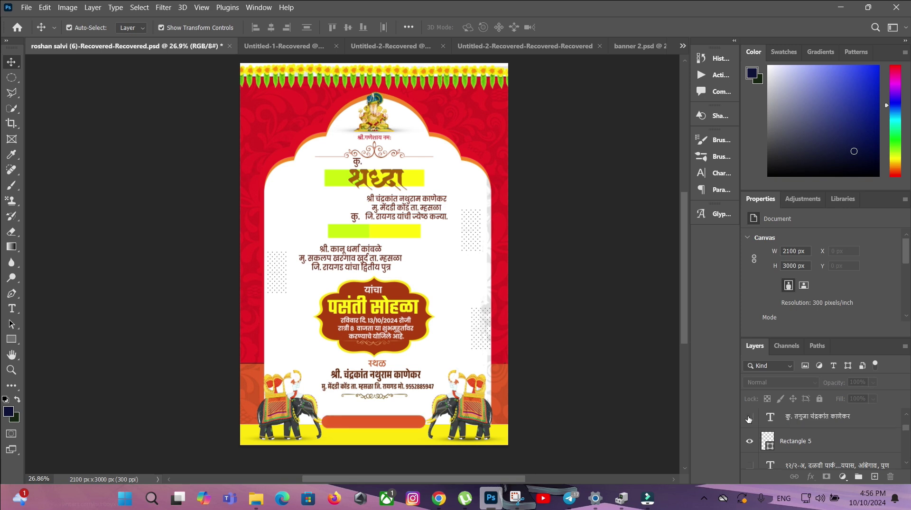
pyautogui.click(749, 418)
pyautogui.scroll(1, 757, 431)
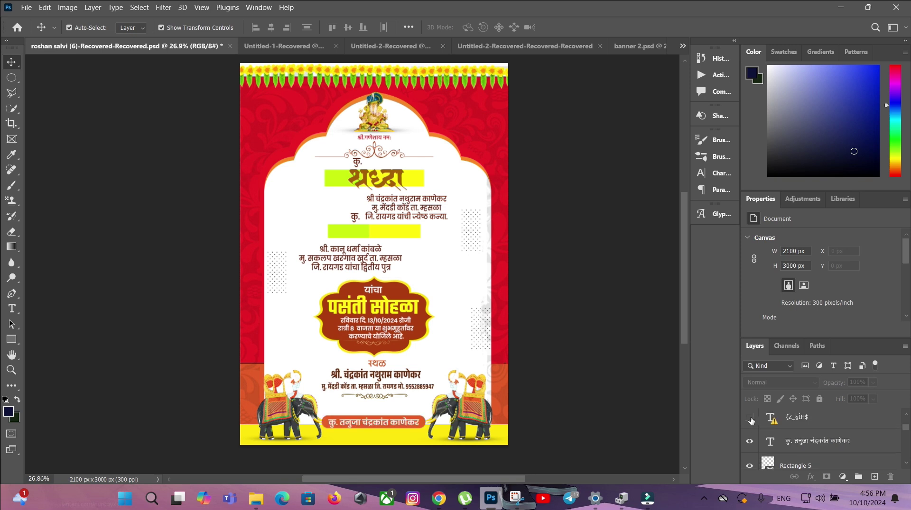
pyautogui.click(750, 417)
pyautogui.scroll(2, 755, 433)
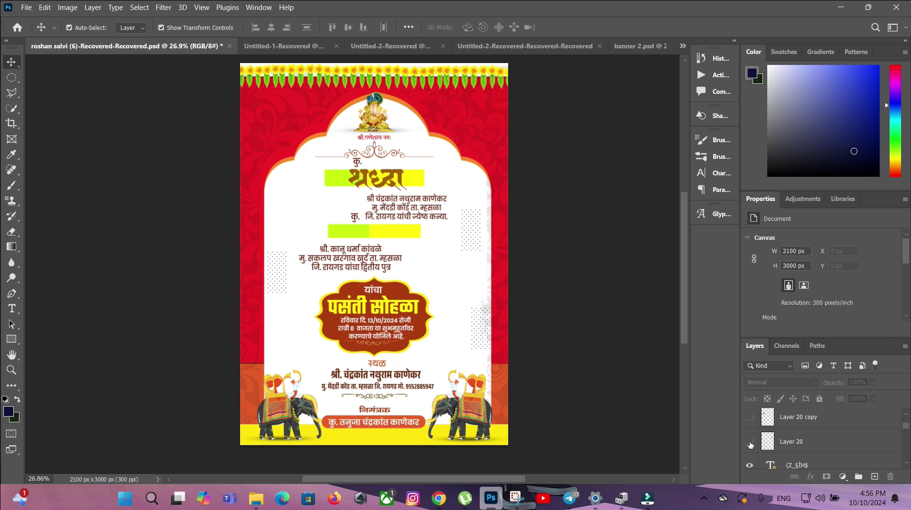
# Step: Show both hanging lanterns, Layer 20 and Layer 20 copy, at the sides of the arch
pyautogui.click(750, 442)
pyautogui.scroll(1, 750, 443)
pyautogui.click(749, 442)
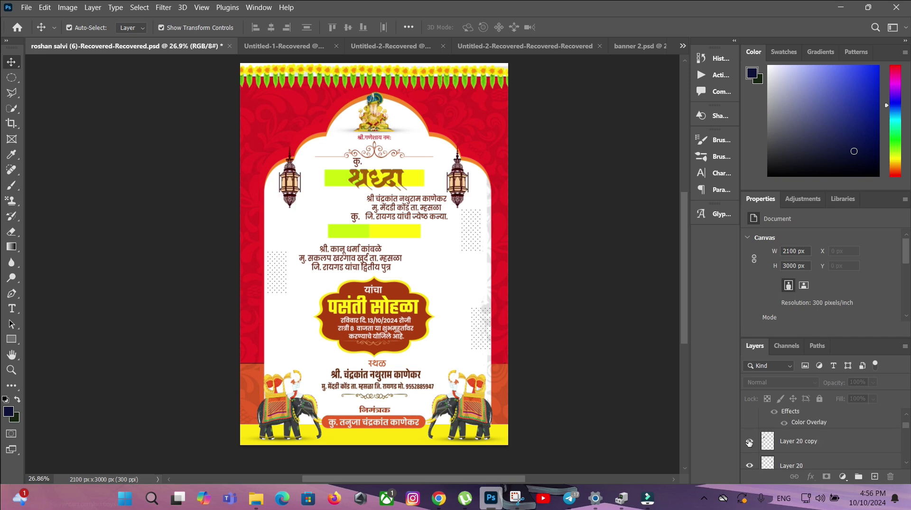
# Step: Preview the small white lettering on Layer 26 and delete that layer
pyautogui.scroll(1, 750, 436)
pyautogui.click(750, 419)
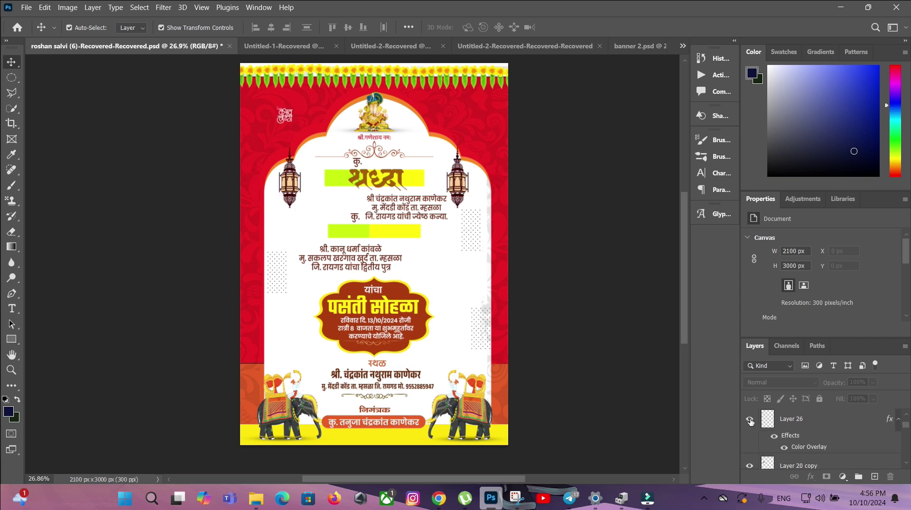
pyautogui.click(749, 419)
pyautogui.click(823, 429)
pyautogui.click(890, 477)
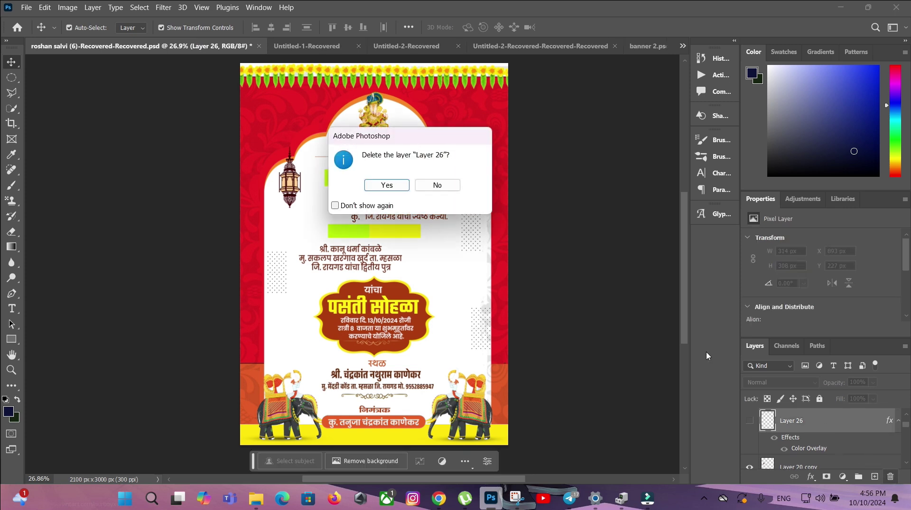
pyautogui.click(399, 185)
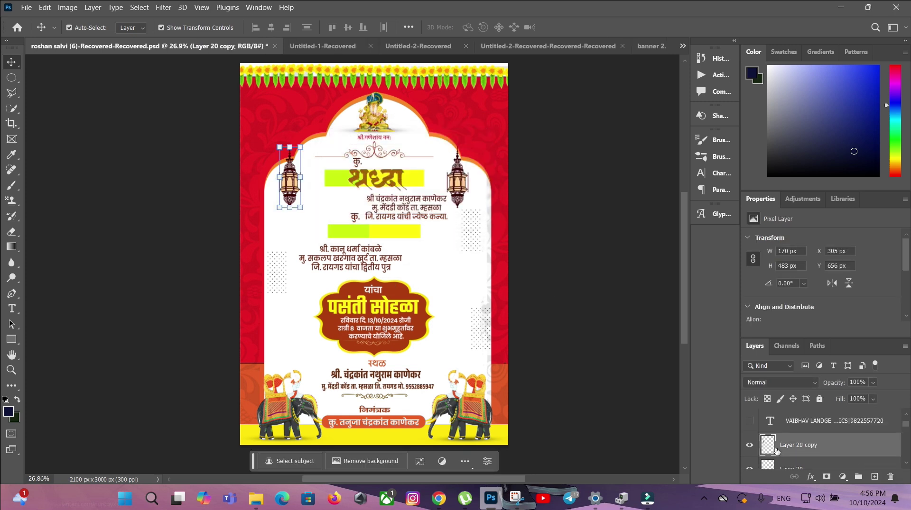
# Step: Delete the two hidden text layers above Layer 20 copy that hold the designer's credit and phone number
pyautogui.scroll(1, 773, 449)
pyautogui.click(807, 421)
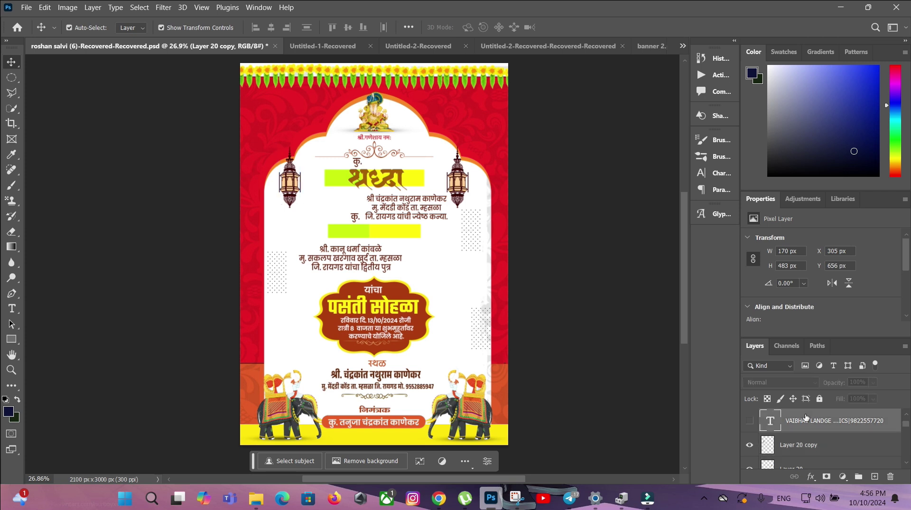
pyautogui.click(890, 477)
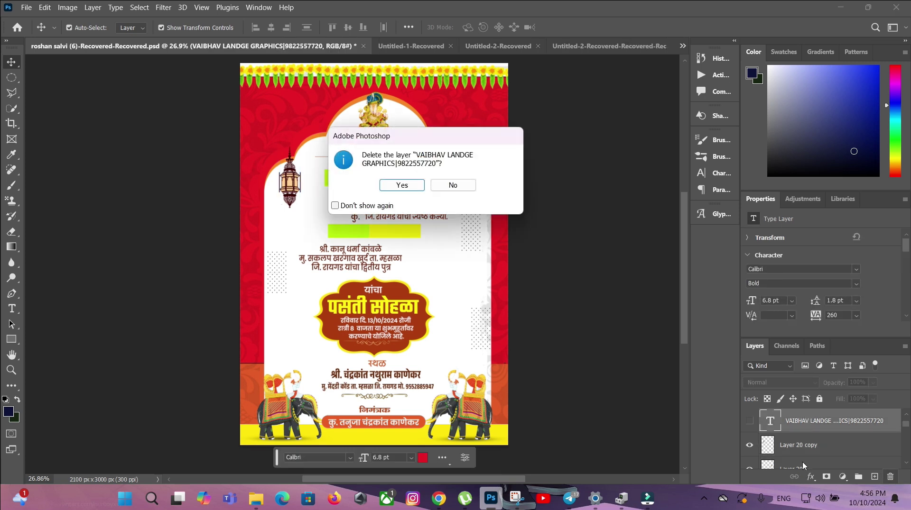
pyautogui.click(398, 184)
pyautogui.scroll(1, 766, 440)
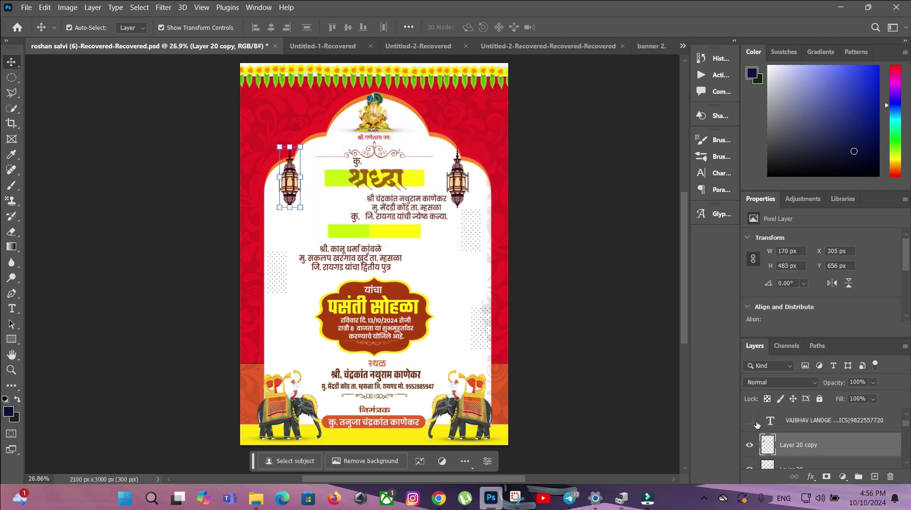
pyautogui.click(801, 421)
pyautogui.click(890, 477)
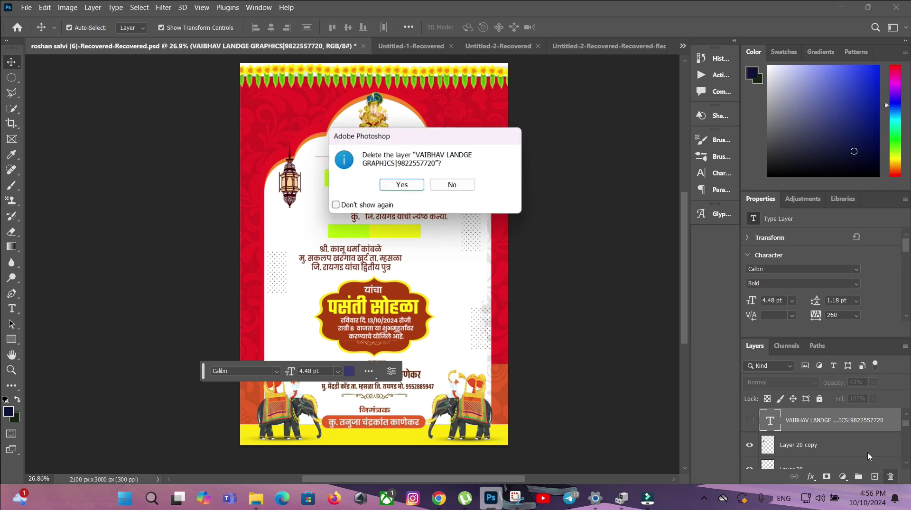
pyautogui.click(401, 184)
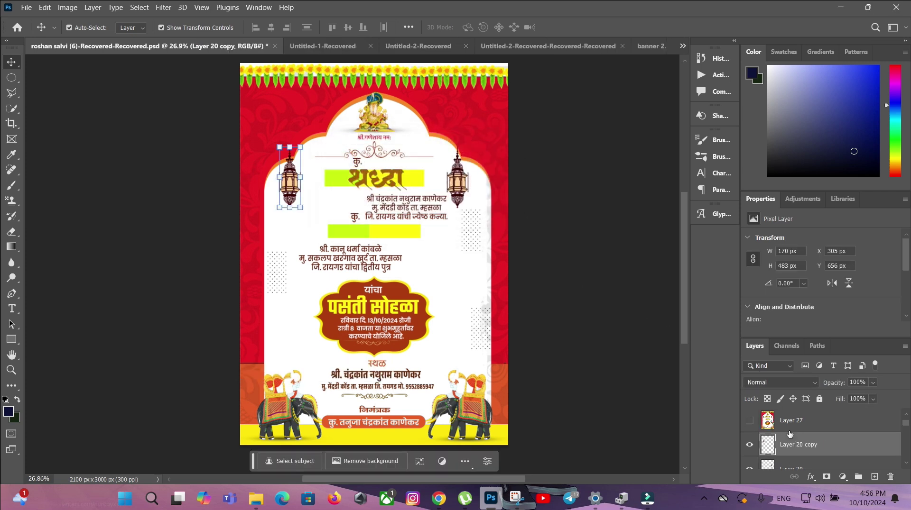
# Step: Delete the hidden Layer 27 containing the flattened card image
pyautogui.scroll(1, 796, 432)
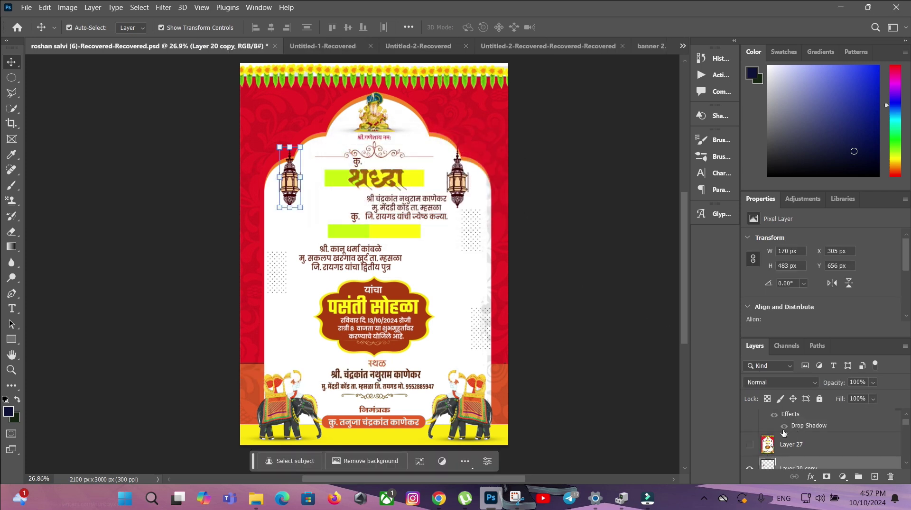
pyautogui.click(819, 445)
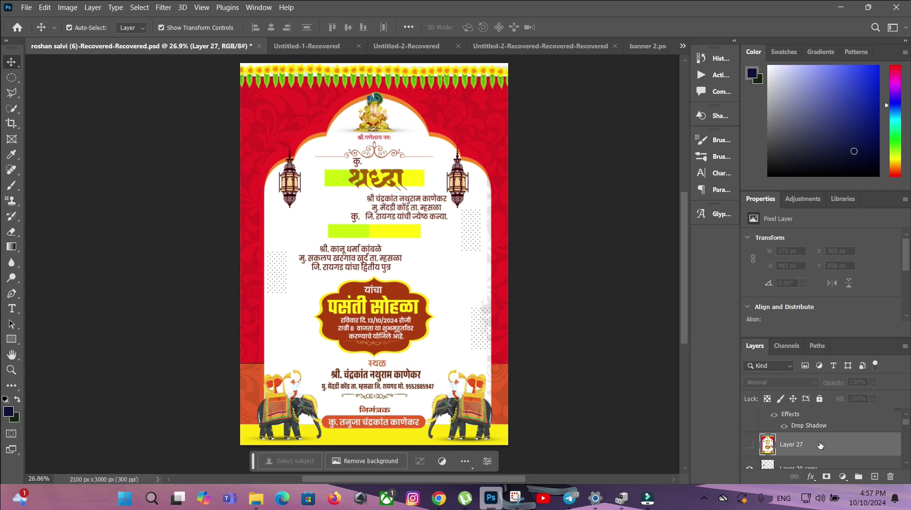
pyautogui.click(890, 476)
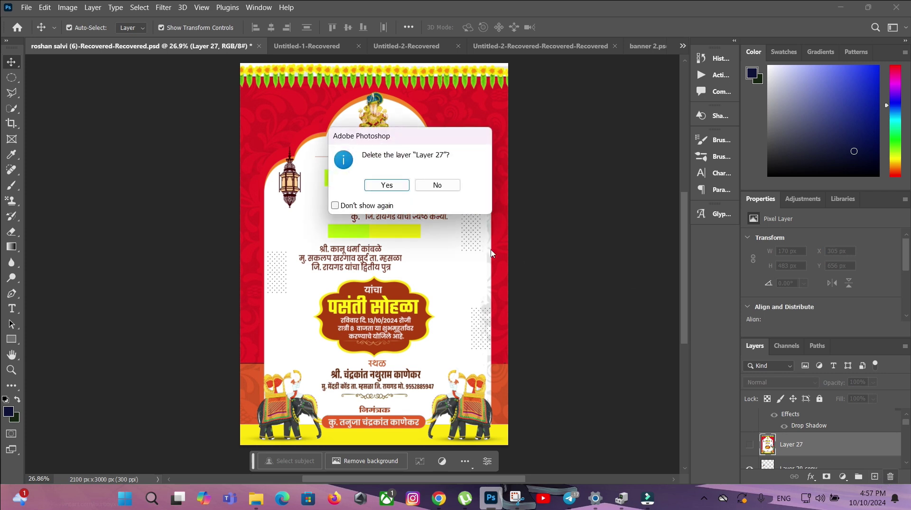
pyautogui.click(387, 185)
# Step: Show the groom's name text over its highlight bars and the masked teacup on Layer 29
pyautogui.scroll(1, 816, 452)
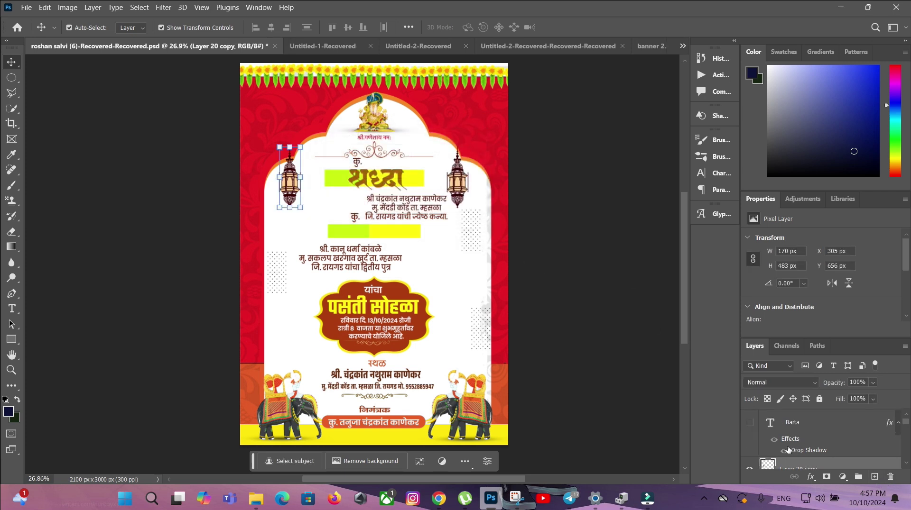
pyautogui.click(749, 424)
pyautogui.scroll(1, 749, 423)
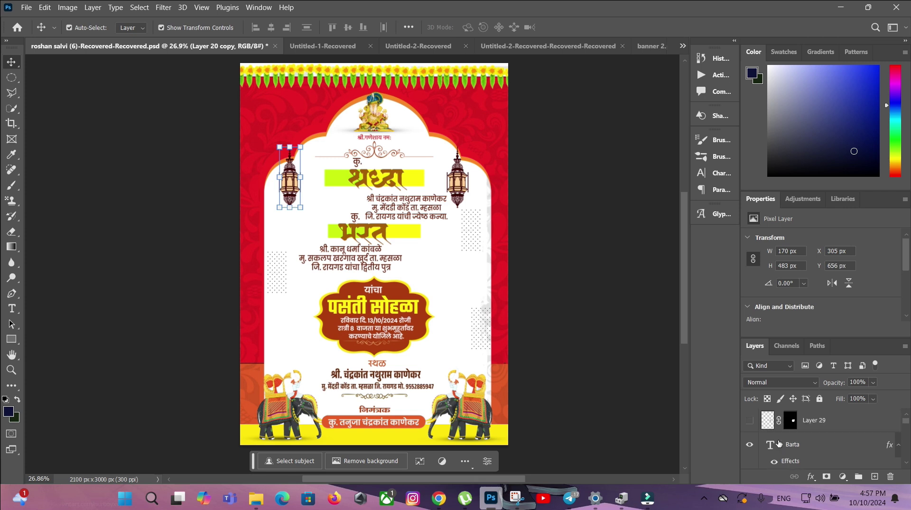
pyautogui.click(750, 421)
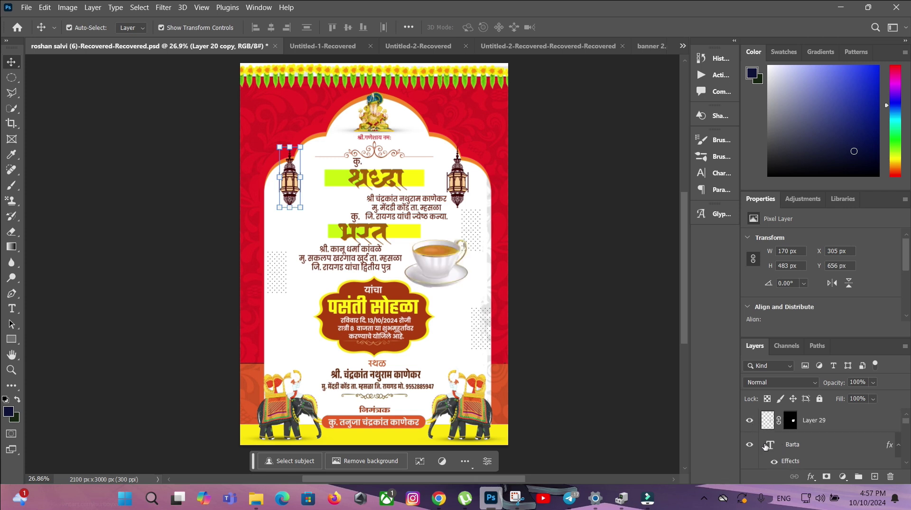
# Step: Deselect the lantern layer and examine the completed invitation up close, from the flower garland down to the elephants, and as a whole card
pyautogui.click(549, 309)
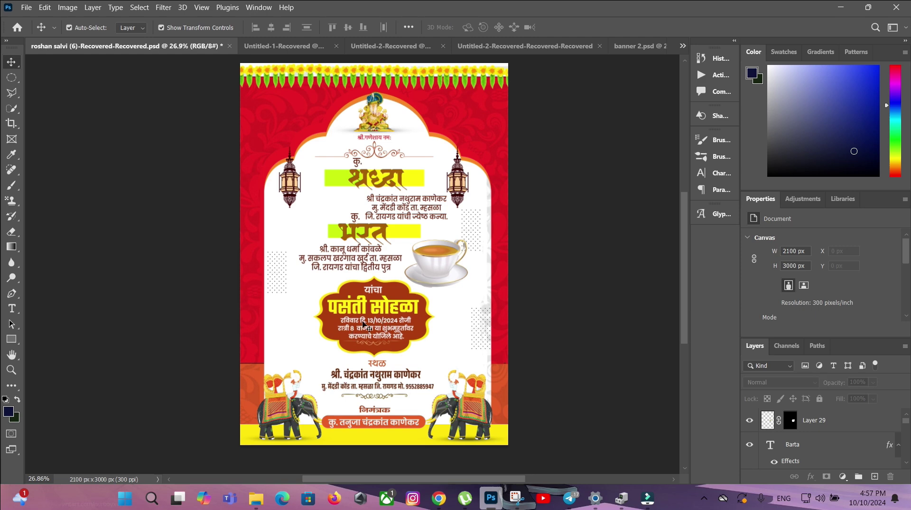
pyautogui.scroll(2, 365, 321)
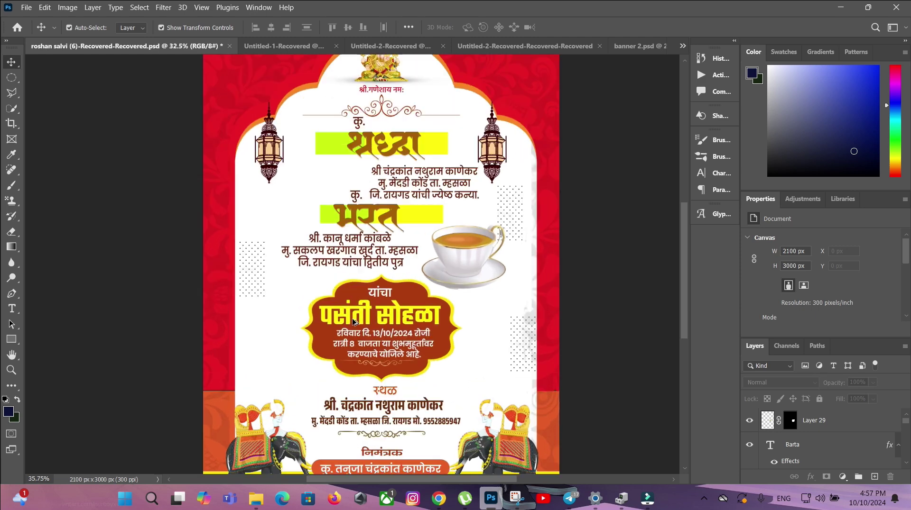
pyautogui.scroll(6, 354, 322)
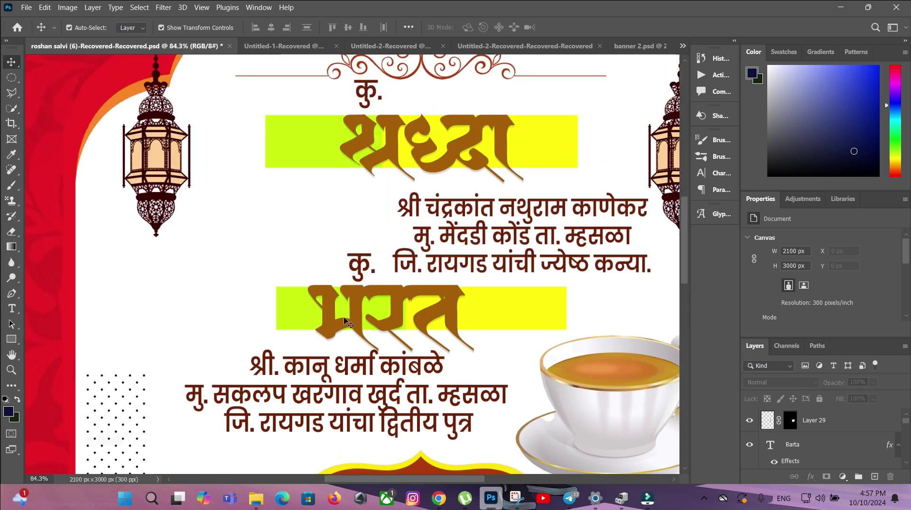
pyautogui.scroll(6, 348, 323)
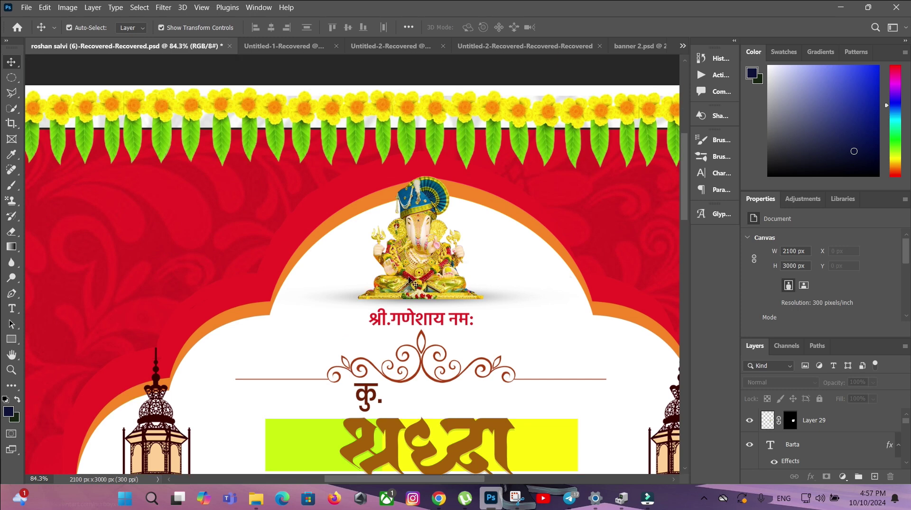
pyautogui.scroll(-8, 408, 280)
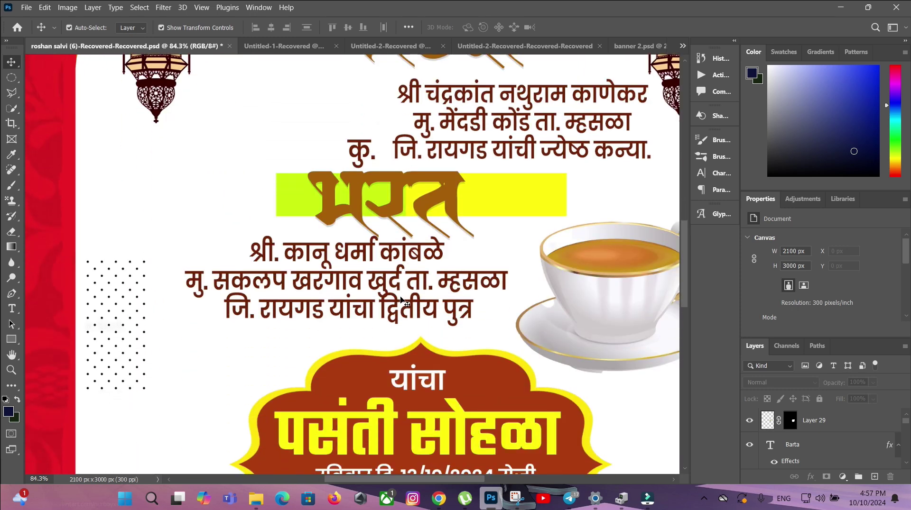
pyautogui.scroll(-7, 405, 302)
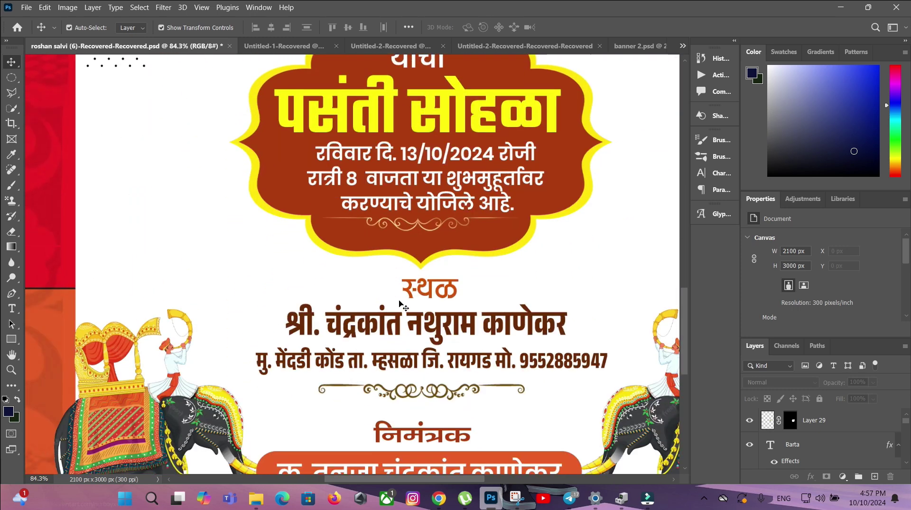
pyautogui.scroll(-3, 399, 302)
pyautogui.scroll(-4, 399, 302)
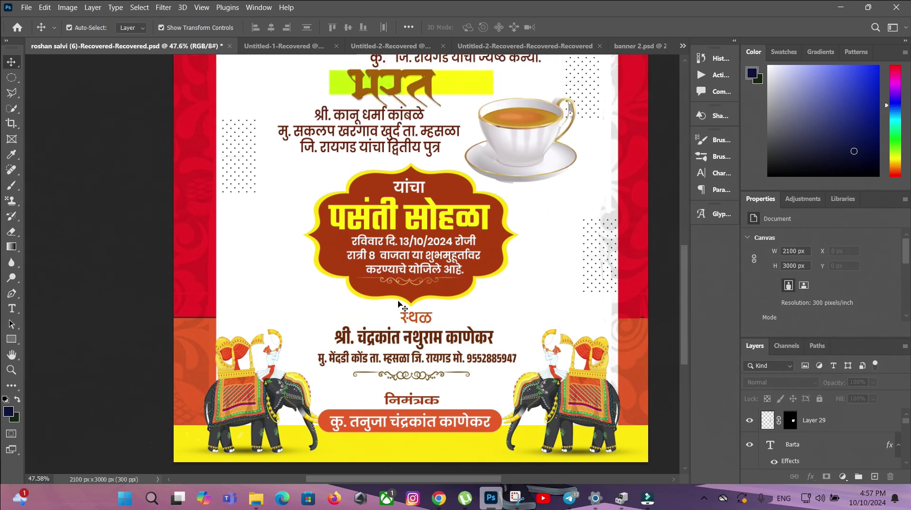
pyautogui.scroll(-4, 398, 305)
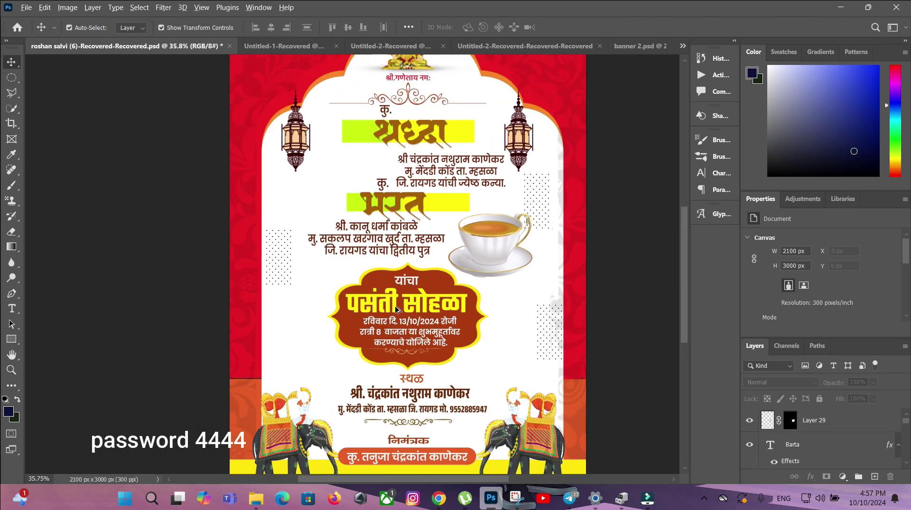
pyautogui.scroll(-4, 397, 309)
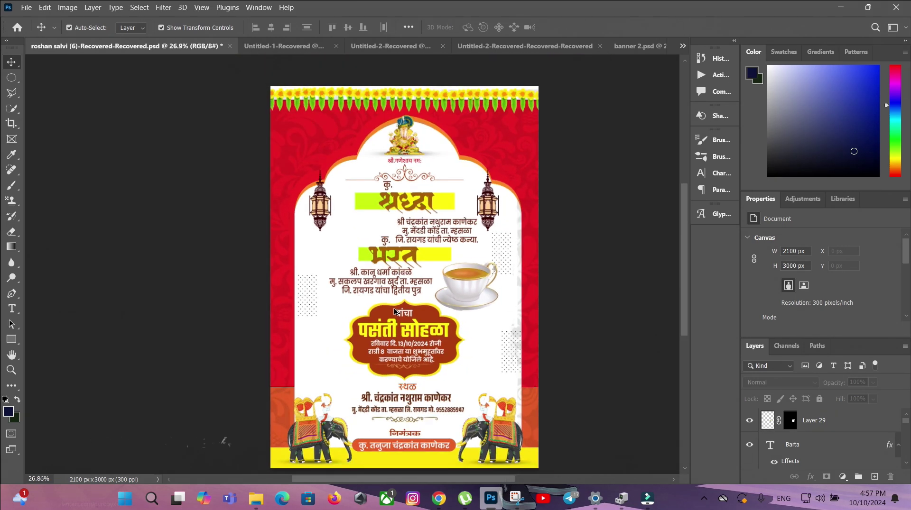
pyautogui.scroll(-1, 395, 312)
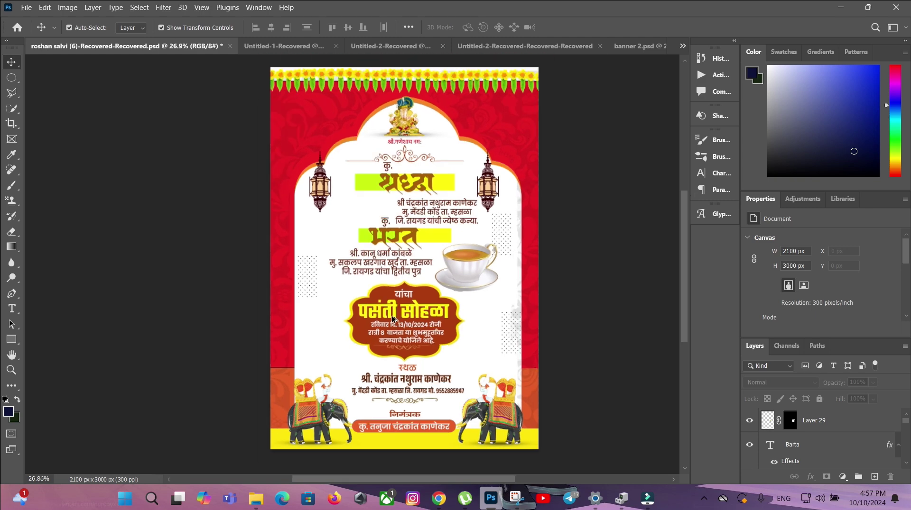
pyautogui.scroll(-1, 394, 318)
pyautogui.scroll(1, 394, 318)
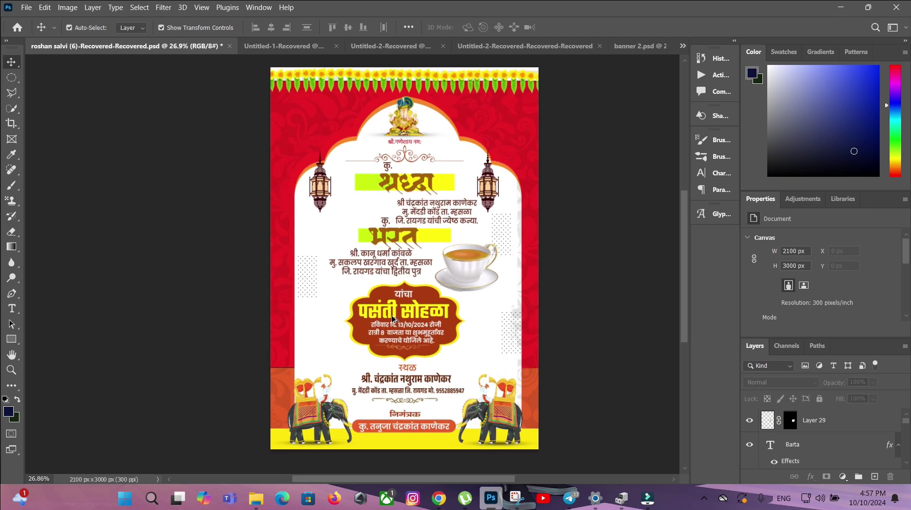